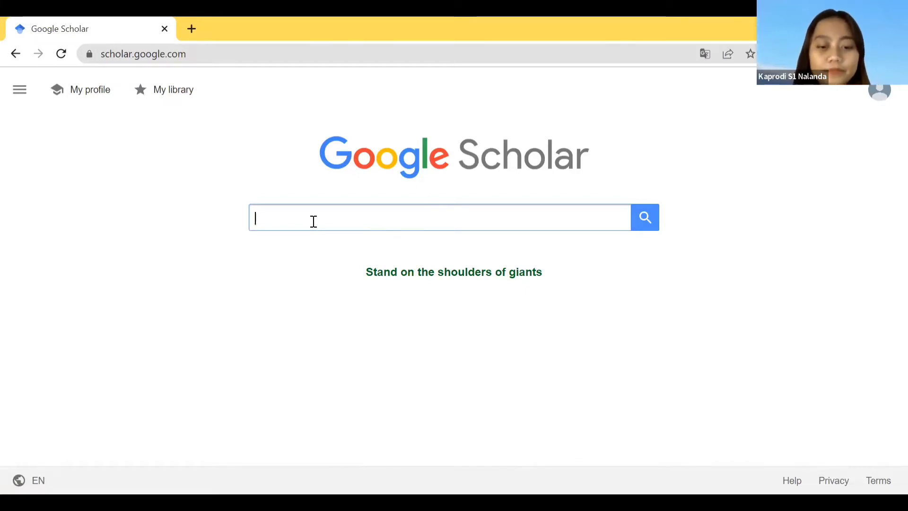
Search Google Scholar for "kesaktian dalam agama buddha"
{"action": "type", "text": "kesaktia"}
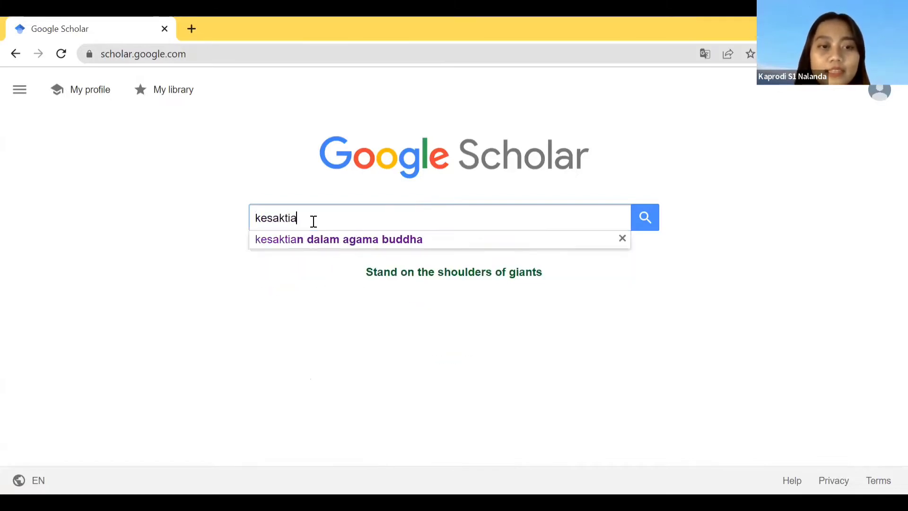
{"action": "type", "text": "n dalam agama buddha"}
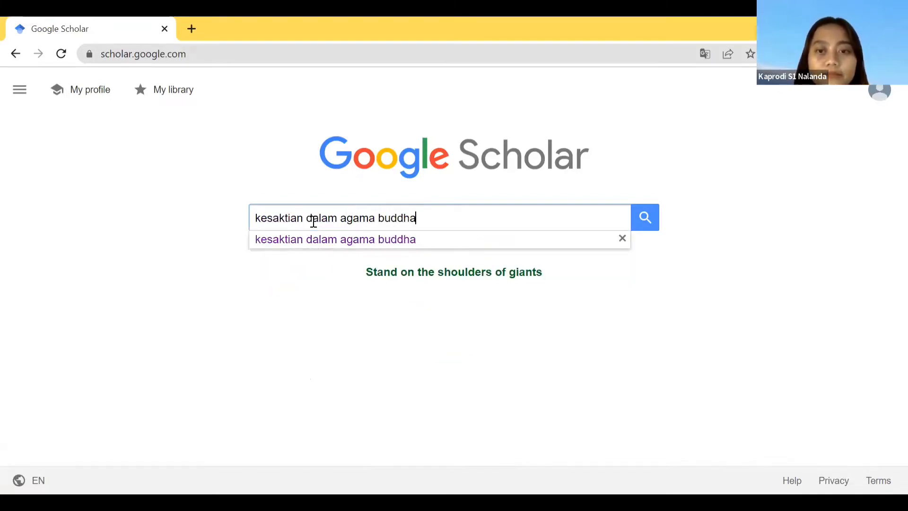
{"action": "key", "text": "Return"}
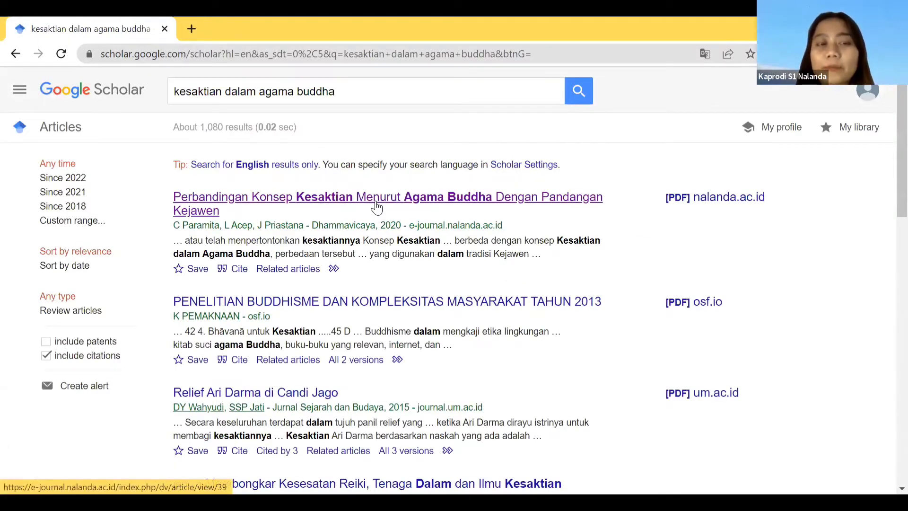
Open the first result, "Perbandingan Konsep Kesaktian Menurut Agama Buddha Dengan Pandangan Kejawen", and open its PDF
{"action": "left_click", "coordinate": [376, 207]}
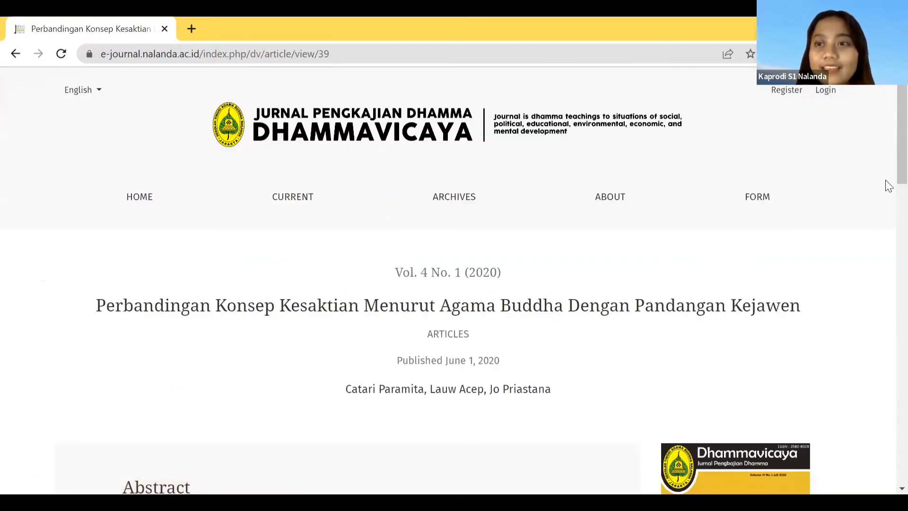
{"action": "scroll", "coordinate": [885, 191], "scroll_direction": "down", "scroll_amount": 2}
{"action": "scroll", "coordinate": [885, 284], "scroll_direction": "down", "scroll_amount": 9}
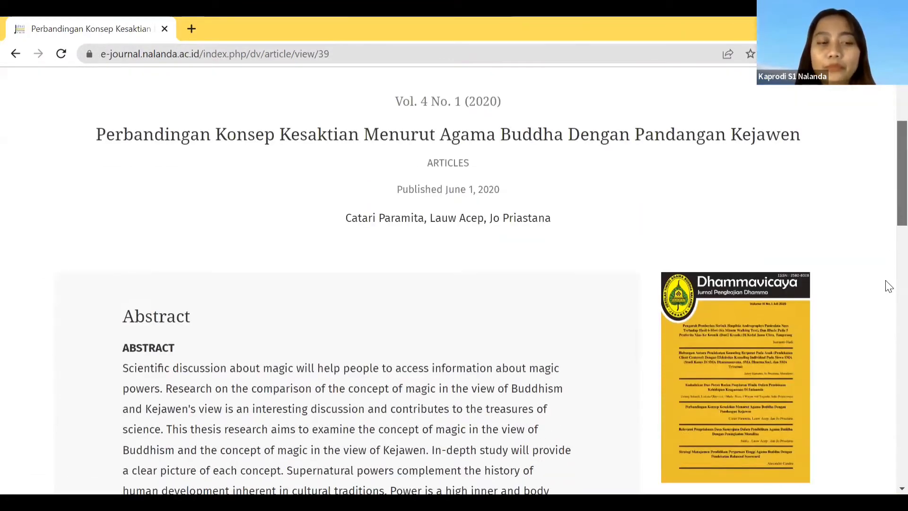
{"action": "scroll", "coordinate": [195, 326], "scroll_direction": "down", "scroll_amount": 3}
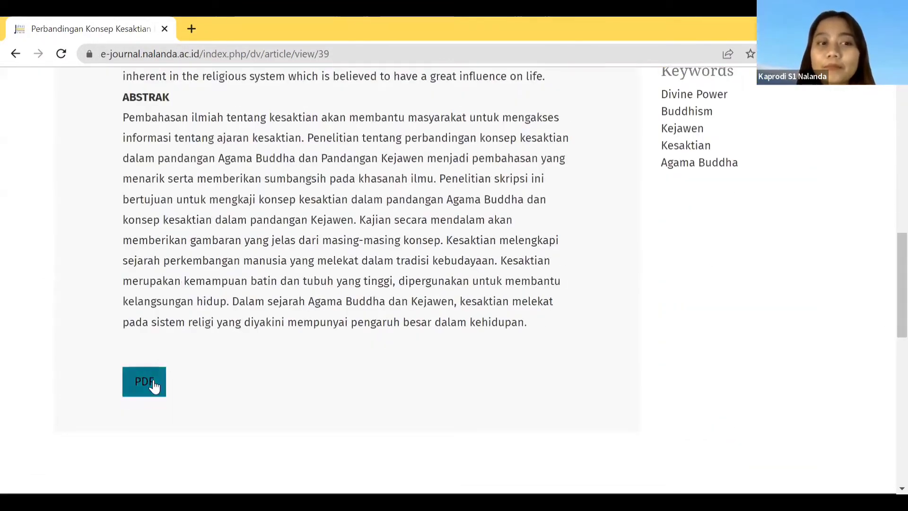
{"action": "left_click", "coordinate": [154, 386]}
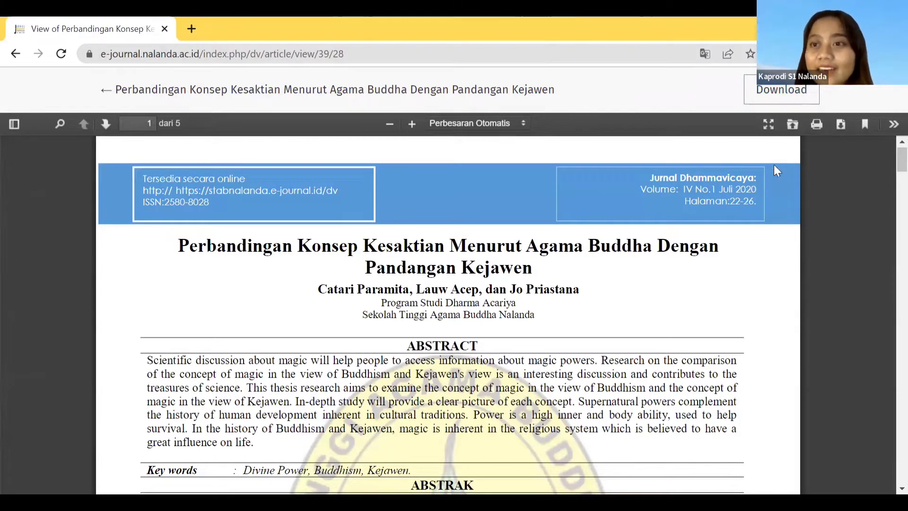
Download the article PDF and open the downloaded file
{"action": "left_click", "coordinate": [840, 125]}
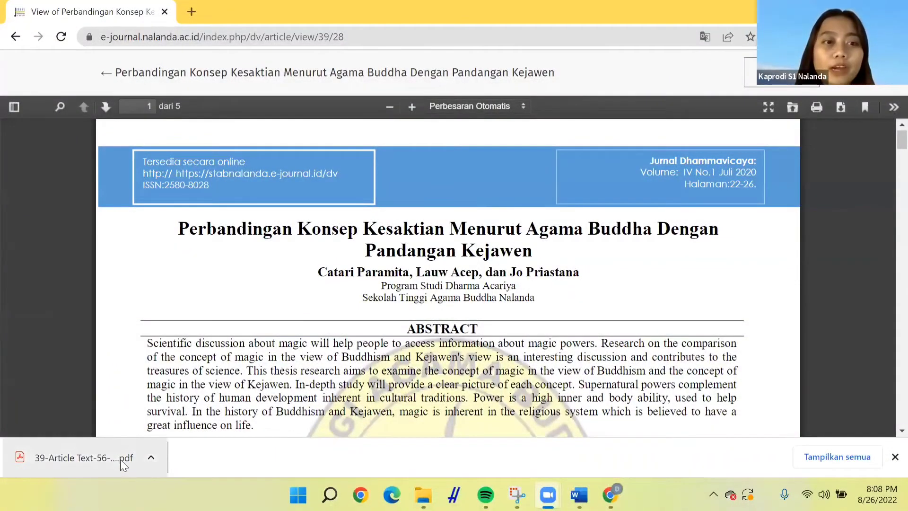
{"action": "left_click", "coordinate": [120, 459]}
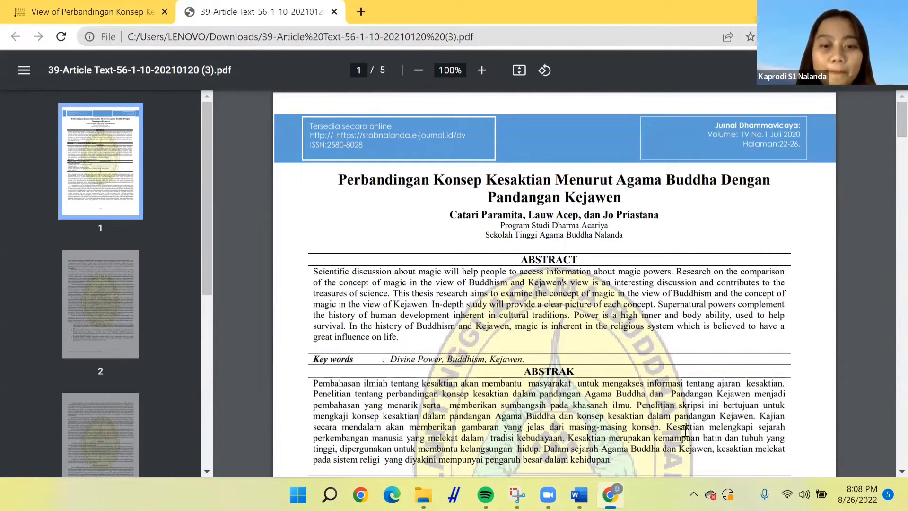
Check the blank Word document and return to the PDF
{"action": "mouse_move", "coordinate": [579, 494]}
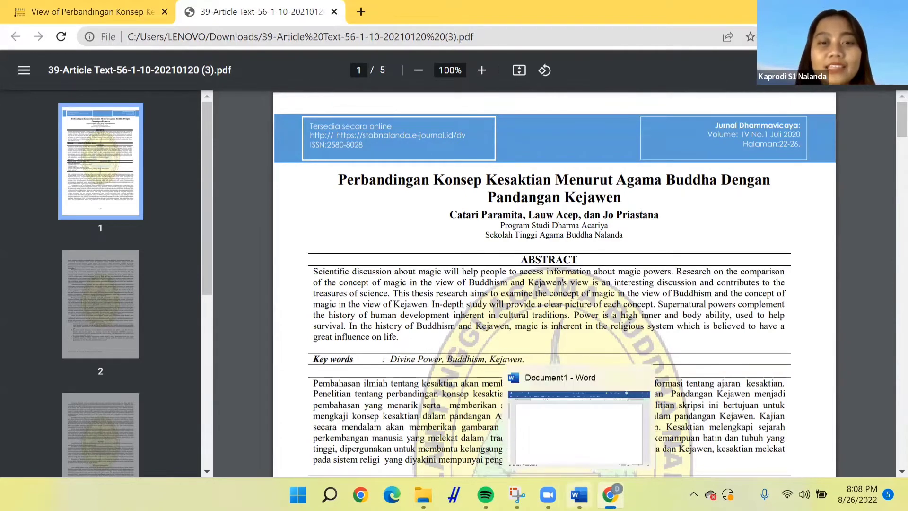
{"action": "left_click", "coordinate": [596, 434]}
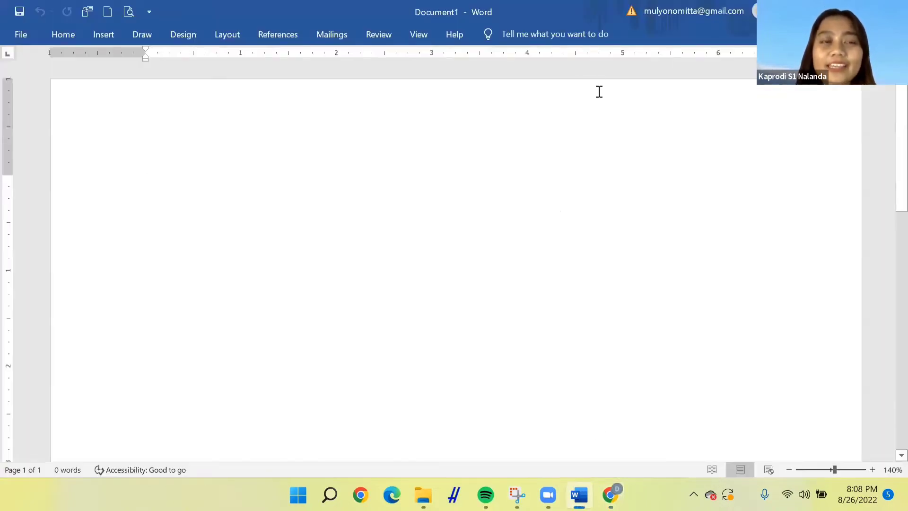
{"action": "mouse_move", "coordinate": [579, 494]}
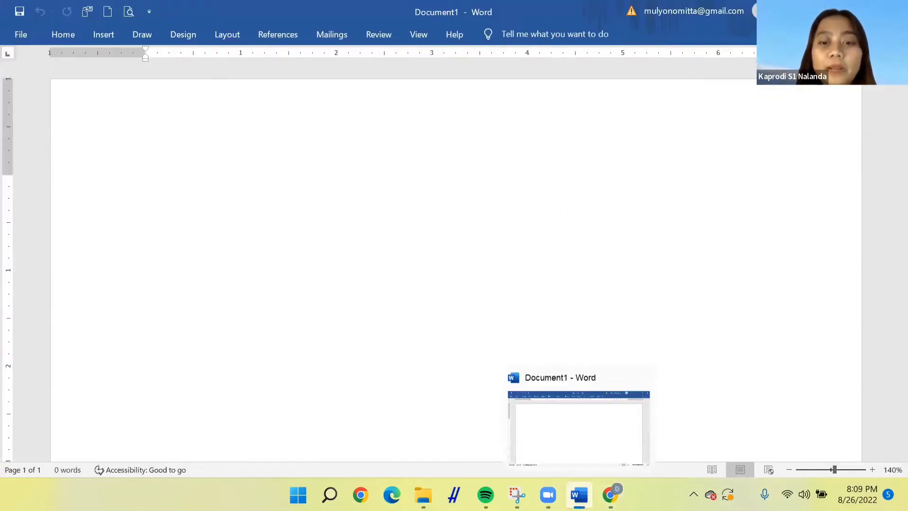
{"action": "left_click", "coordinate": [615, 431]}
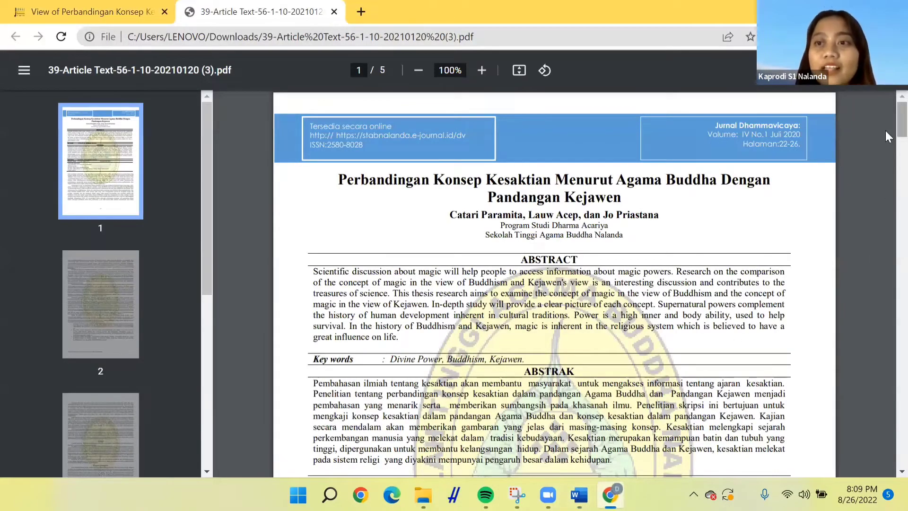
Scroll through the PDF pages to the SIMPULAN conclusion section
{"action": "scroll", "coordinate": [886, 208], "scroll_direction": "down", "scroll_amount": 2}
{"action": "scroll", "coordinate": [885, 227], "scroll_direction": "down", "scroll_amount": 20}
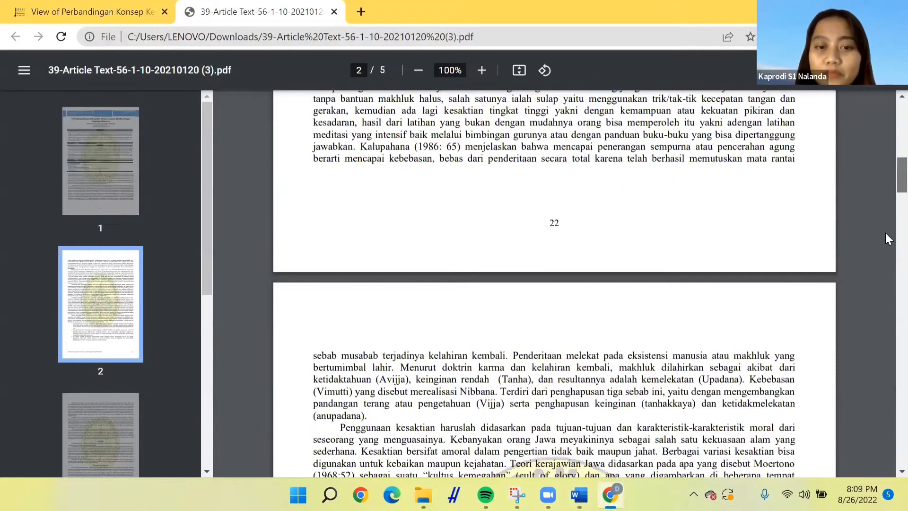
{"action": "scroll", "coordinate": [885, 293], "scroll_direction": "down", "scroll_amount": 7}
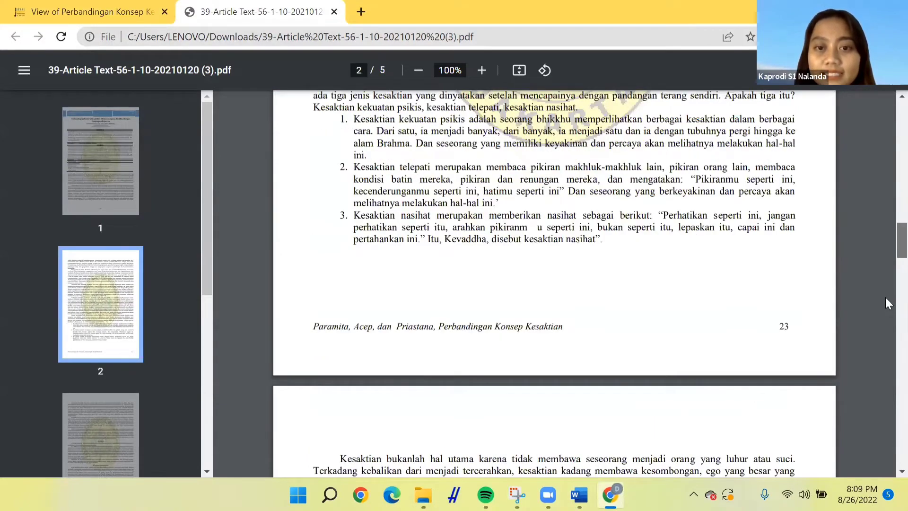
{"action": "scroll", "coordinate": [885, 302], "scroll_direction": "down", "scroll_amount": 20}
{"action": "scroll", "coordinate": [670, 284], "scroll_direction": "down", "scroll_amount": 5}
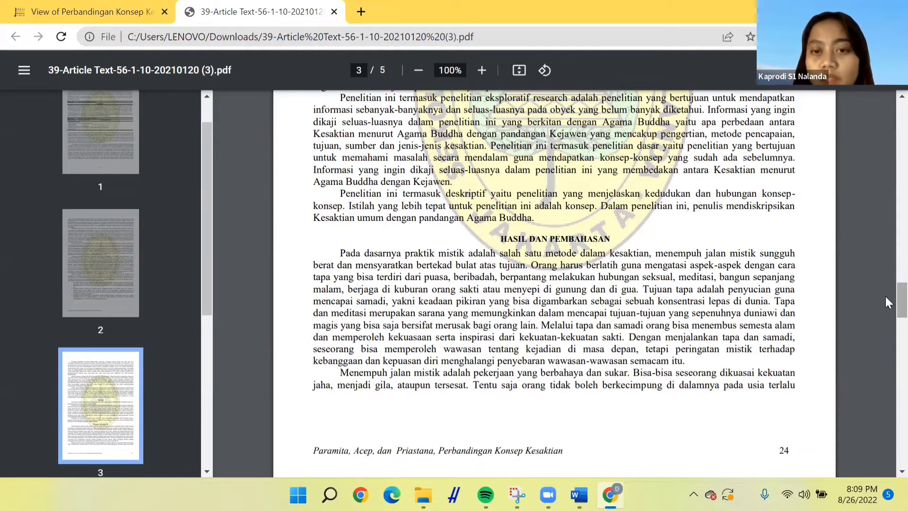
{"action": "right_click", "coordinate": [885, 315]}
{"action": "left_click", "coordinate": [885, 347]}
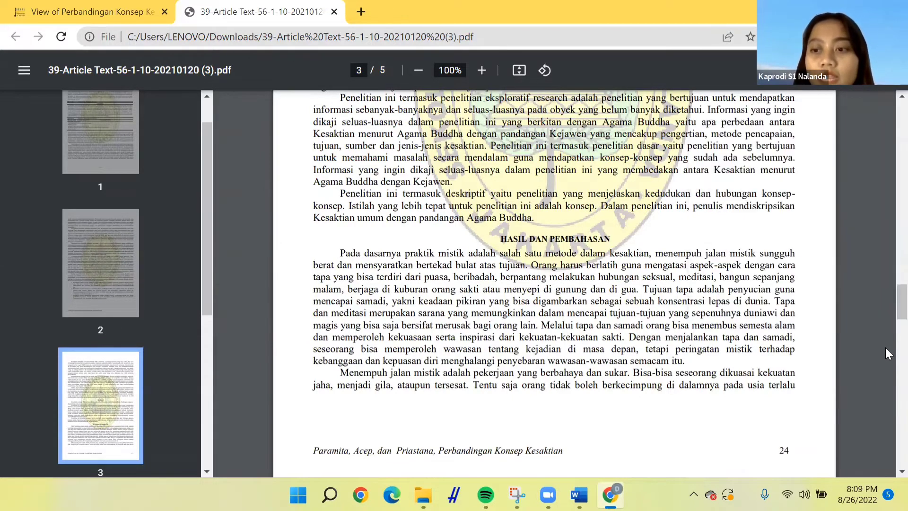
{"action": "scroll", "coordinate": [884, 333], "scroll_direction": "down", "scroll_amount": 2}
{"action": "scroll", "coordinate": [885, 337], "scroll_direction": "down", "scroll_amount": 7}
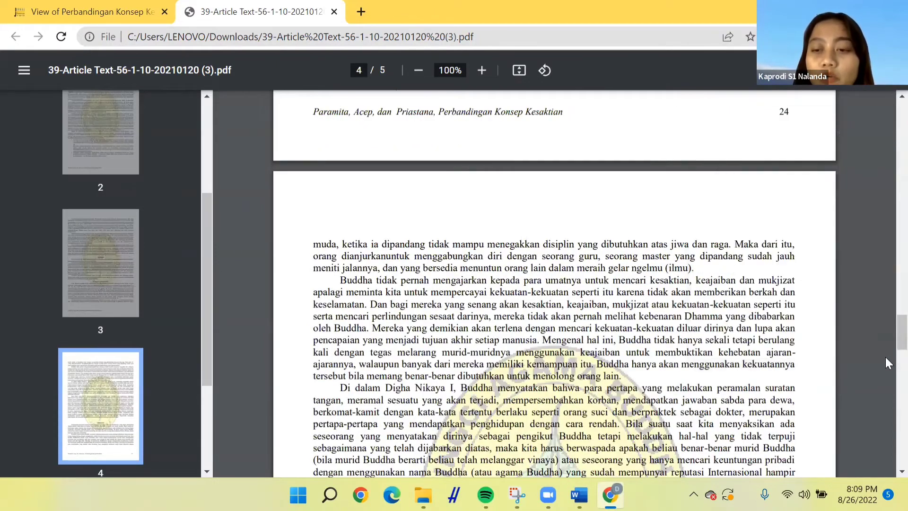
{"action": "scroll", "coordinate": [885, 357], "scroll_direction": "down", "scroll_amount": 3}
{"action": "scroll", "coordinate": [885, 357], "scroll_direction": "down", "scroll_amount": 5}
{"action": "scroll", "coordinate": [884, 360], "scroll_direction": "down", "scroll_amount": 1}
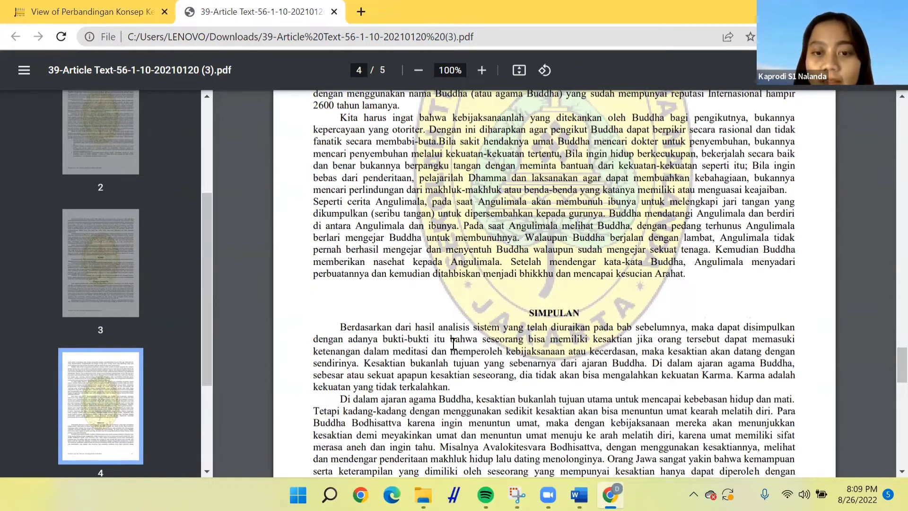
Copy the conclusion passage from "seseorang bisa memiliki kesaktian" to "ajaran Buddha." and paste it into the Word document
{"action": "left_click_drag", "start_coordinate": [484, 339], "coordinate": [650, 363]}
{"action": "key", "text": "ctrl+c"}
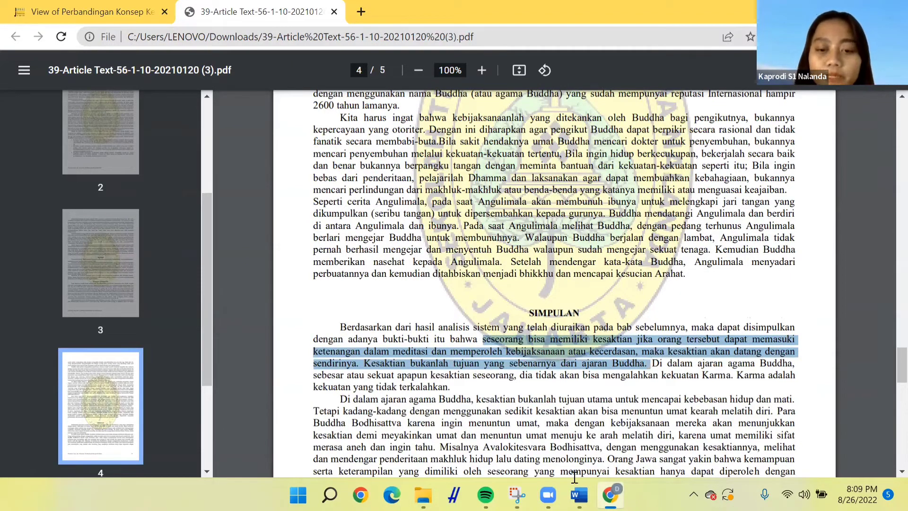
{"action": "left_click", "coordinate": [578, 494]}
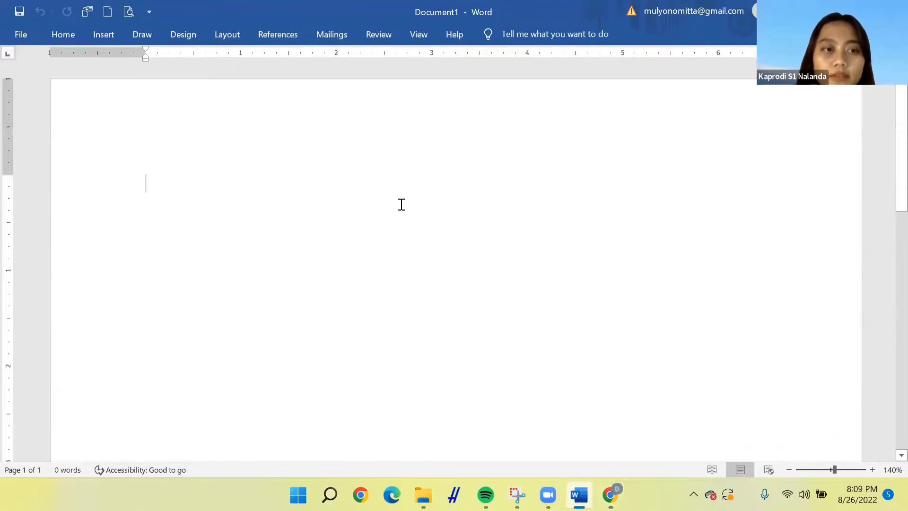
{"action": "key", "text": "ctrl+v"}
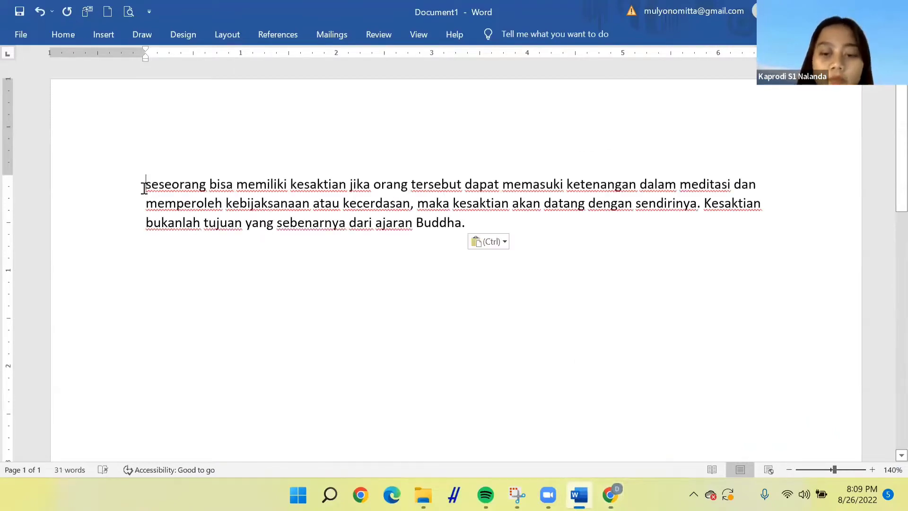
Enclose the pasted passage in quotation marks with a capital "S" and add two new lines
{"action": "type", "text": "\""}
{"action": "key", "text": "Delete"}
{"action": "type", "text": "S"}
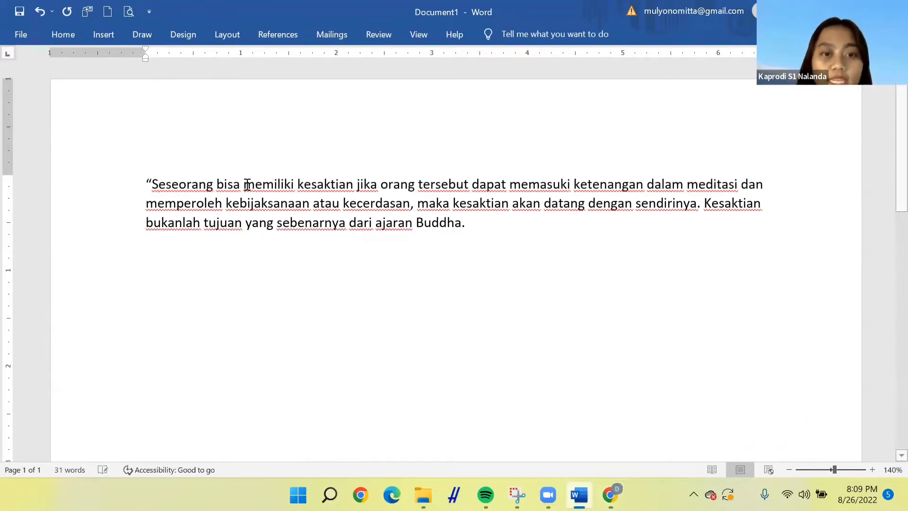
{"action": "type", "text": "\""}
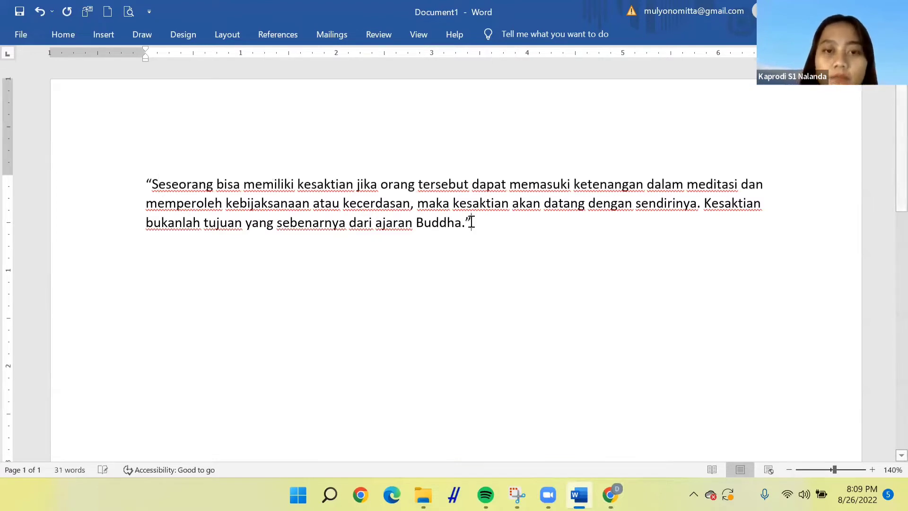
{"action": "key", "text": "Return"}
{"action": "key", "text": "Return"}
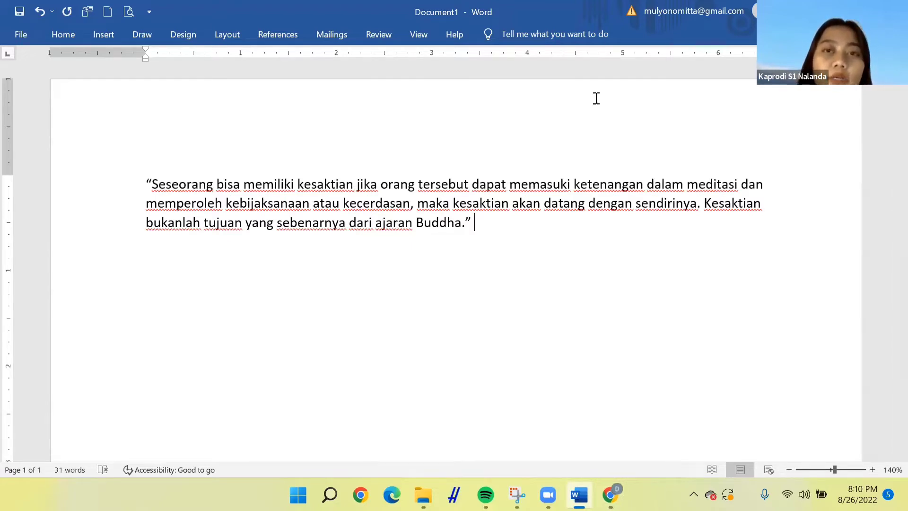
Start adding a new citation source with source type Journal Article, ready at the Author field
{"action": "left_click", "coordinate": [288, 29]}
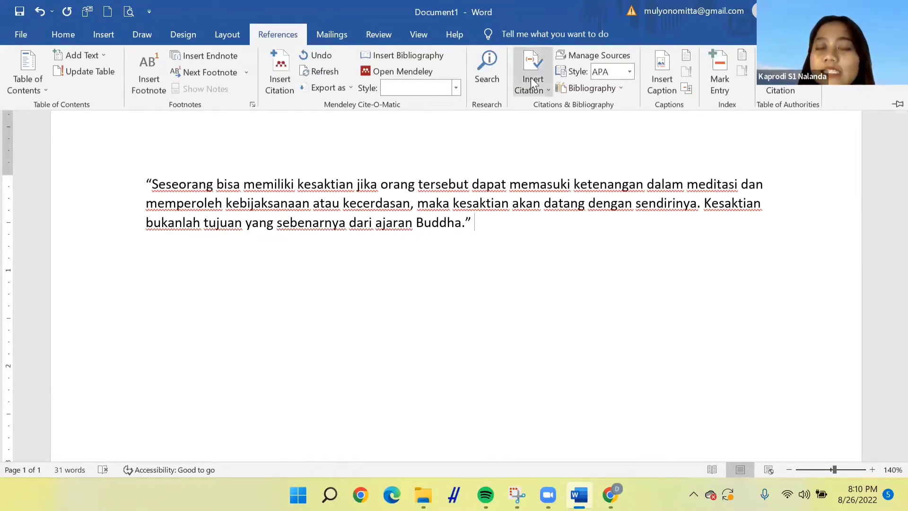
{"action": "left_click", "coordinate": [531, 78]}
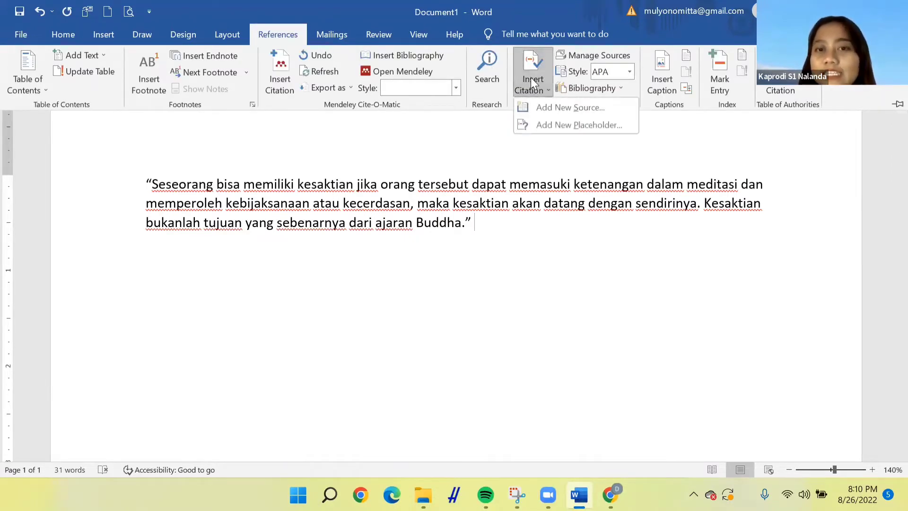
{"action": "left_click", "coordinate": [548, 109]}
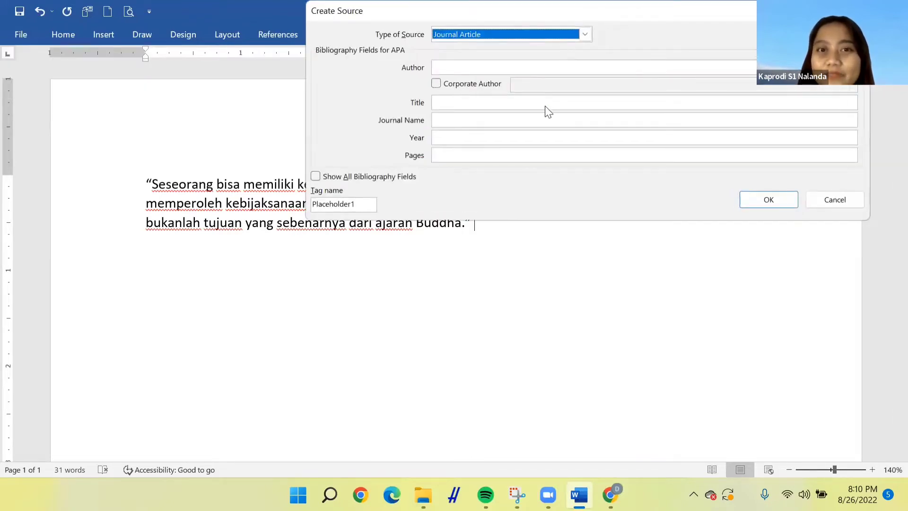
{"action": "left_click", "coordinate": [585, 34]}
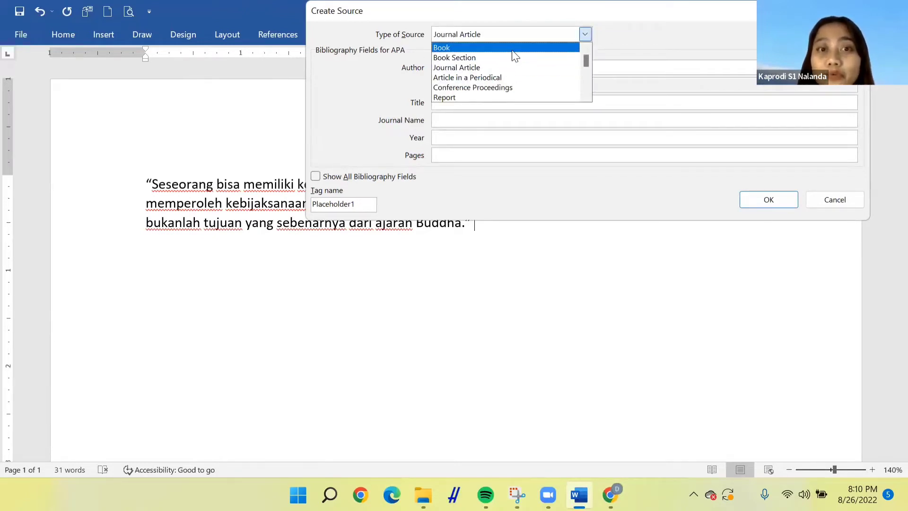
{"action": "mouse_move", "coordinate": [586, 60]}
{"action": "left_mouse_down"}
{"action": "mouse_move", "coordinate": [584, 89]}
{"action": "mouse_move", "coordinate": [582, 61]}
{"action": "left_mouse_up"}
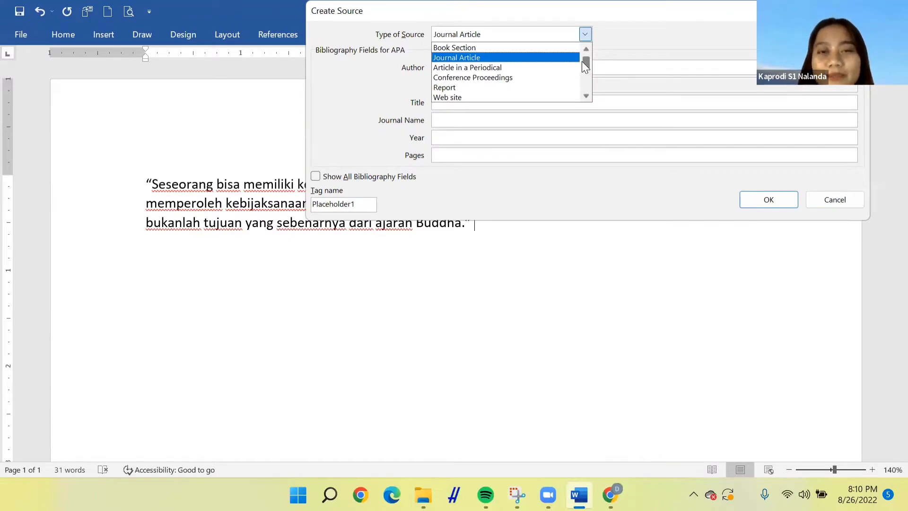
{"action": "left_click", "coordinate": [550, 61]}
{"action": "left_click", "coordinate": [528, 70]}
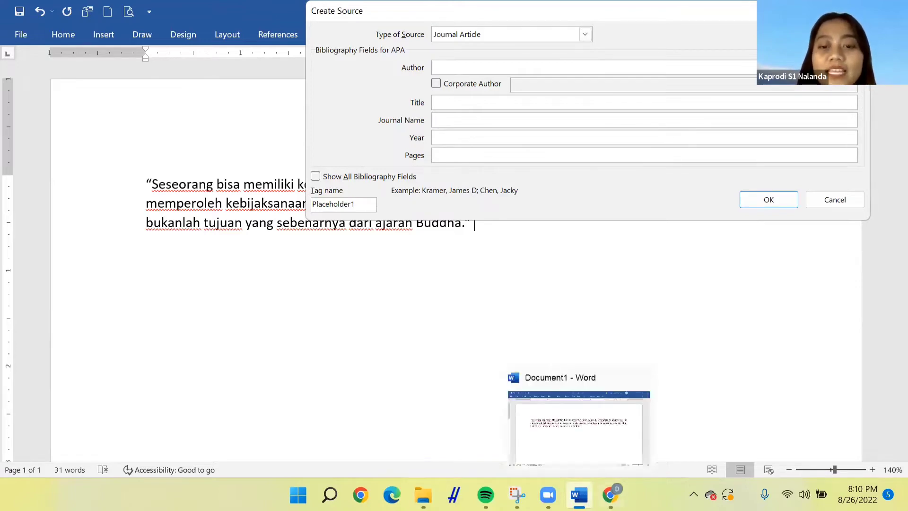
Copy the article's author names from the PDF's first page and paste them into the source's Author field
{"action": "key", "text": "alt+Tab"}
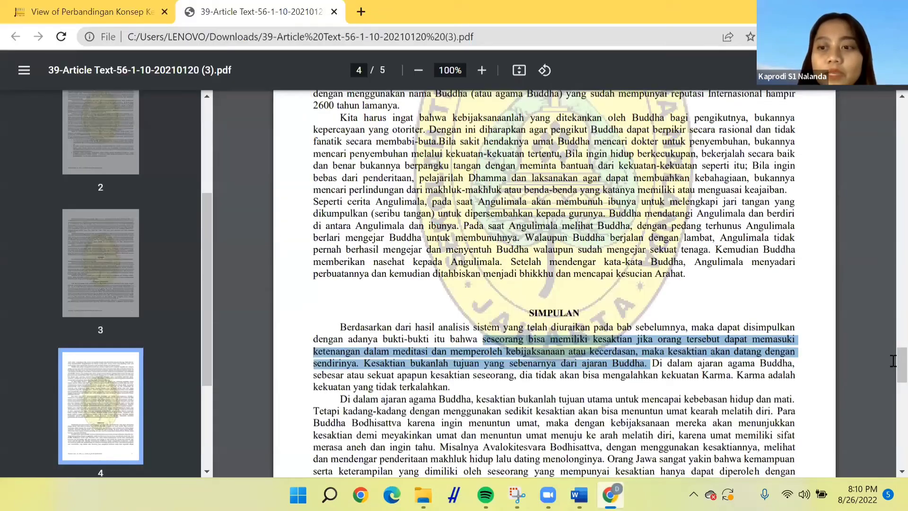
{"action": "scroll", "coordinate": [893, 141], "scroll_direction": "up", "scroll_amount": 1}
{"action": "left_click_drag", "start_coordinate": [892, 102], "coordinate": [892, 100]}
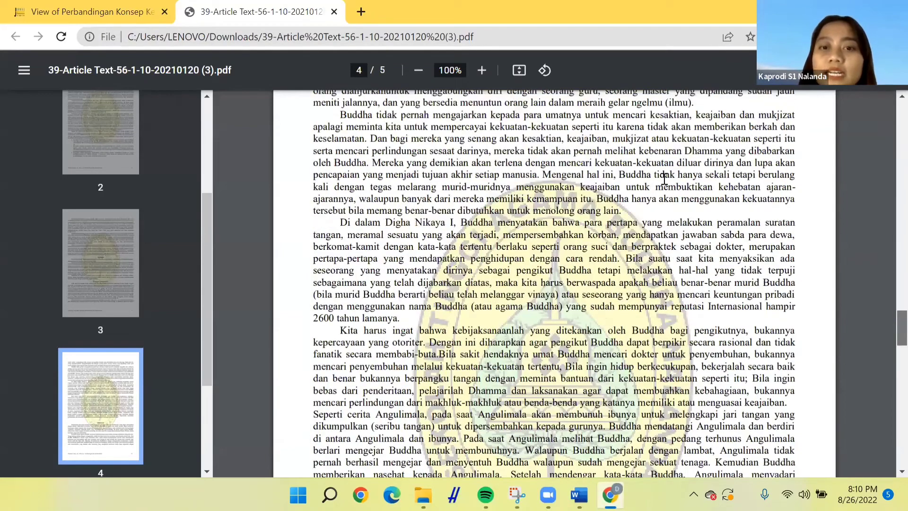
{"action": "left_click_drag", "start_coordinate": [455, 215], "coordinate": [665, 212]}
{"action": "key", "text": "ctrl+c"}
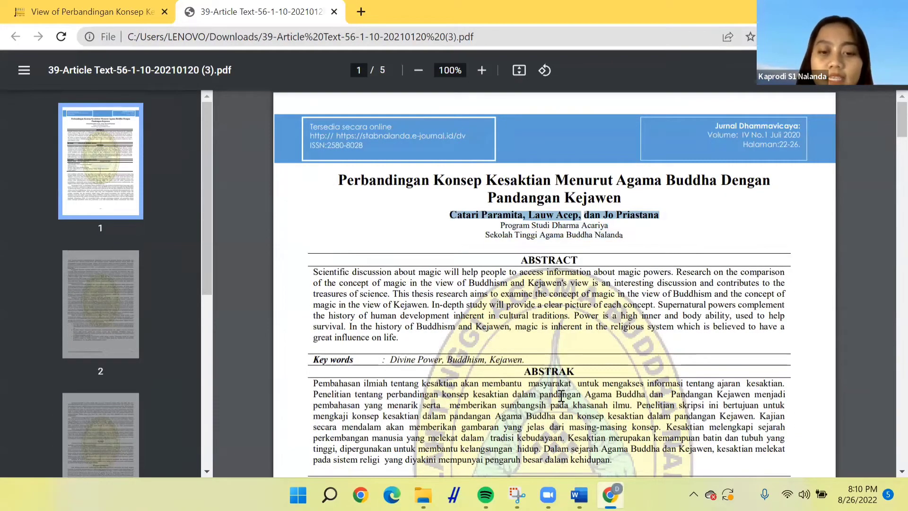
{"action": "mouse_move", "coordinate": [579, 494]}
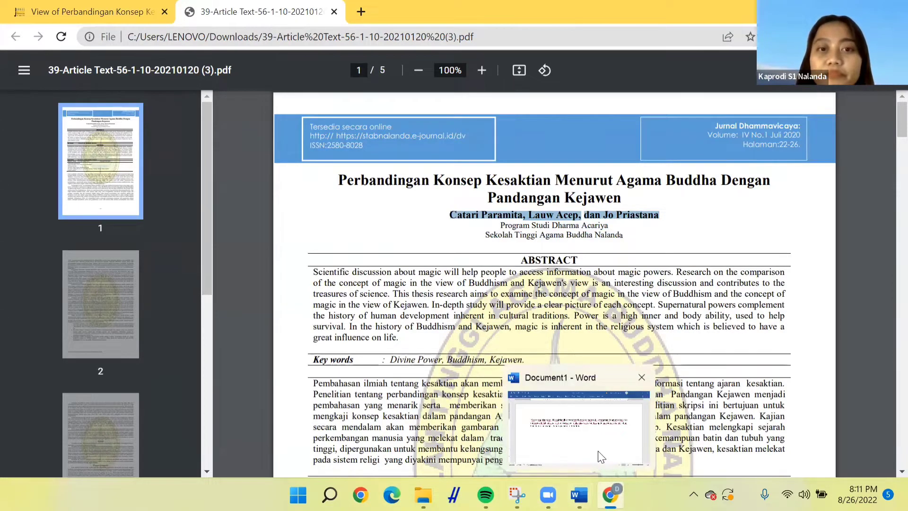
{"action": "left_click", "coordinate": [601, 456]}
{"action": "key", "text": "ctrl+v"}
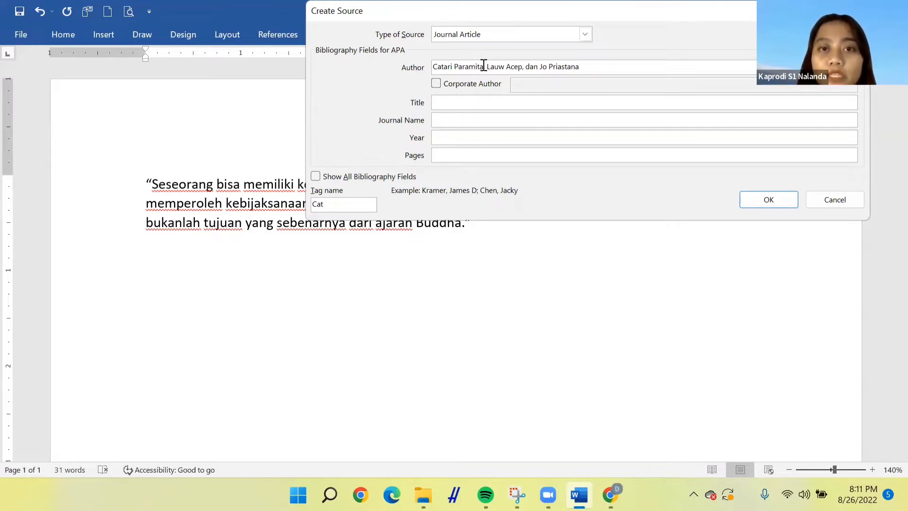
Separate the three author names with semicolons, removing the comma and "dan"
{"action": "key", "text": "BackSpace"}
{"action": "type", "text": ";"}
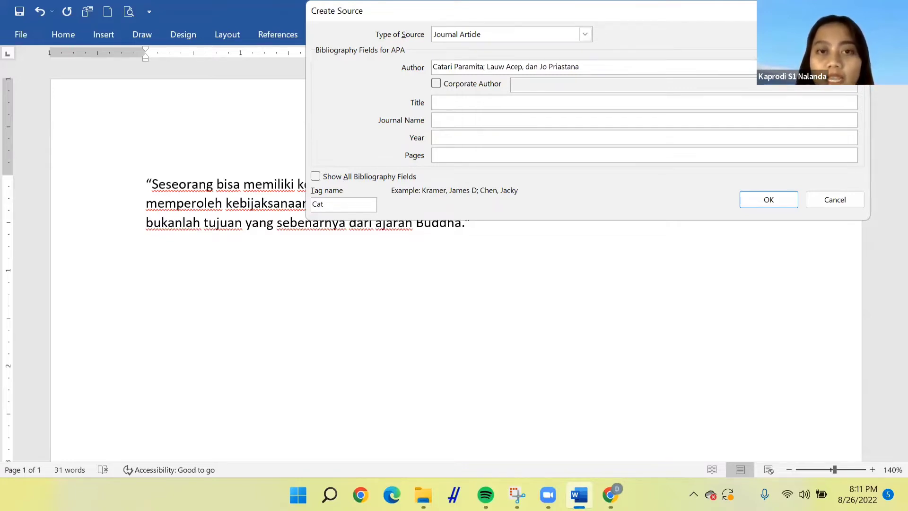
{"action": "type", "text": ";"}
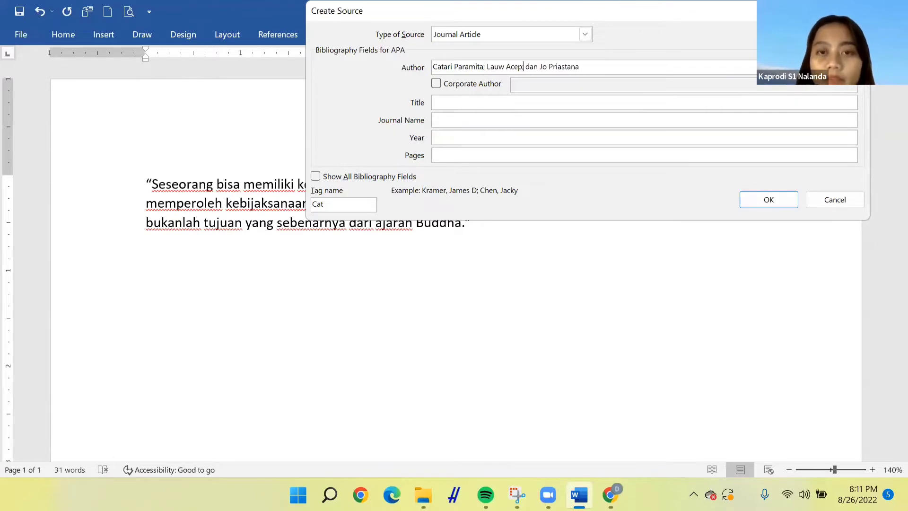
{"action": "key", "text": "BackSpace"}
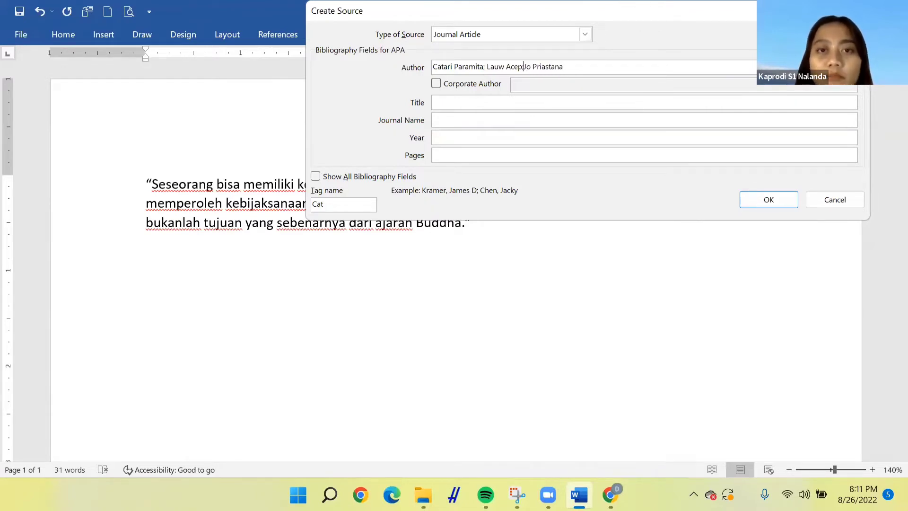
{"action": "key", "text": "BackSpace"}
{"action": "key", "text": "BackSpace"}
{"action": "key", "text": "BackSpace"}
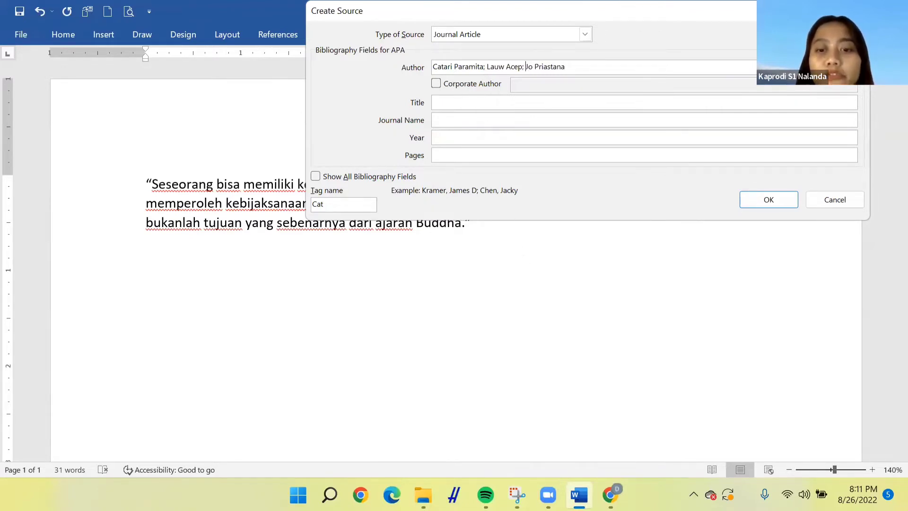
Copy the article title from the PDF and paste it into the Title field
{"action": "key", "text": "alt+Tab"}
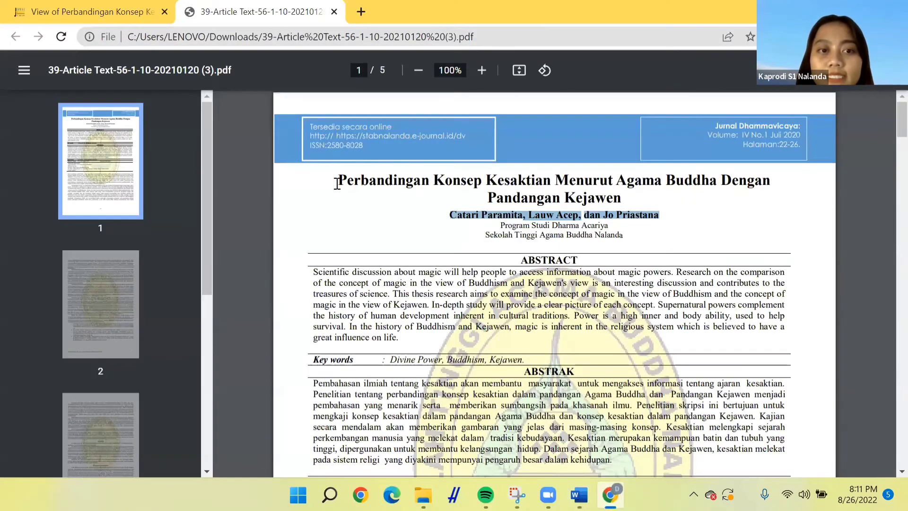
{"action": "double_click", "coordinate": [338, 182]}
{"action": "left_click", "coordinate": [627, 199]}
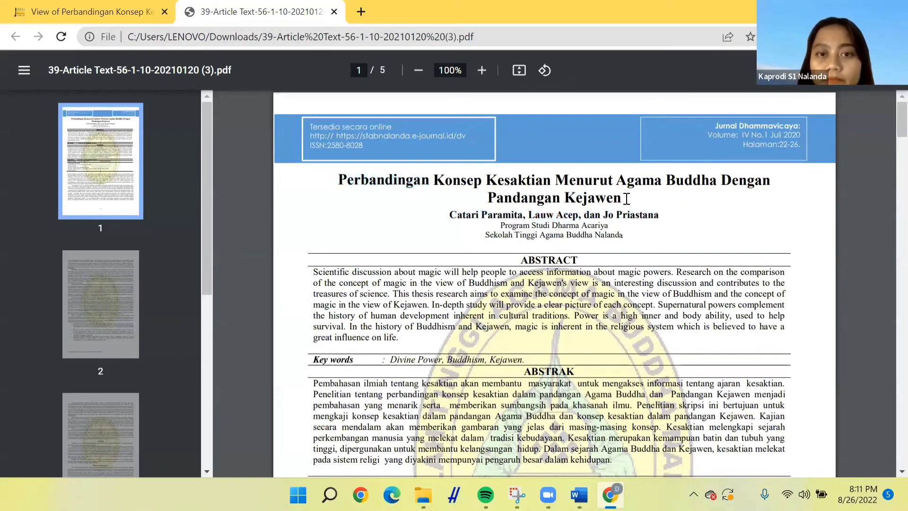
{"action": "left_click_drag", "start_coordinate": [342, 177], "coordinate": [624, 198]}
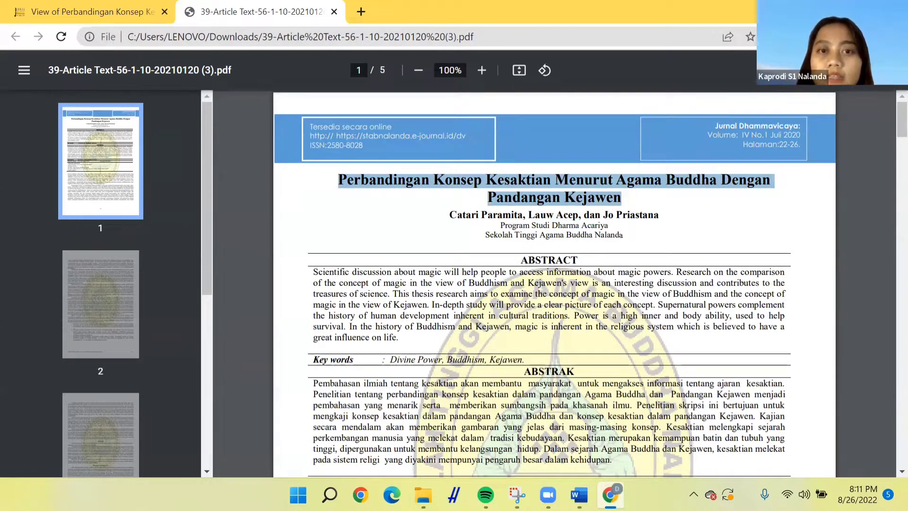
{"action": "left_click", "coordinate": [579, 494]}
{"action": "left_click", "coordinate": [455, 105]}
{"action": "type", "text": "Perbandingan Konsep Kesaktian Menurut Agama Buddha Dengan"}
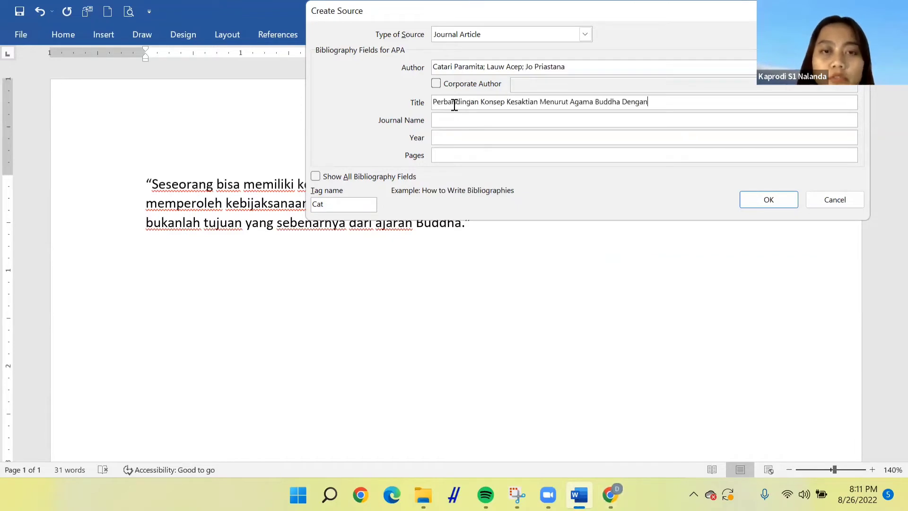
Enter Jurnal Dhammavicaya as the journal name
{"action": "key", "text": "Tab"}
{"action": "key", "text": "Caps_Lock"}
{"action": "key", "text": "Caps_Lock"}
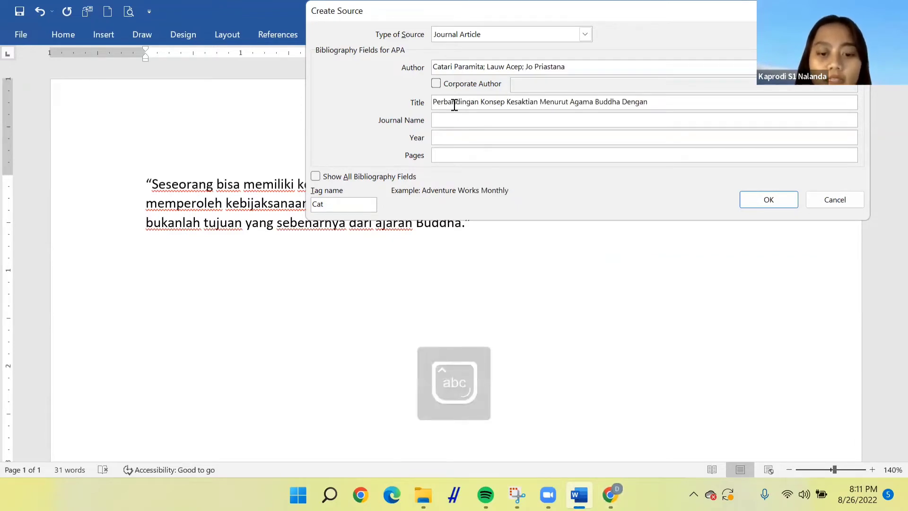
{"action": "type", "text": "Jurnal Dhamma"}
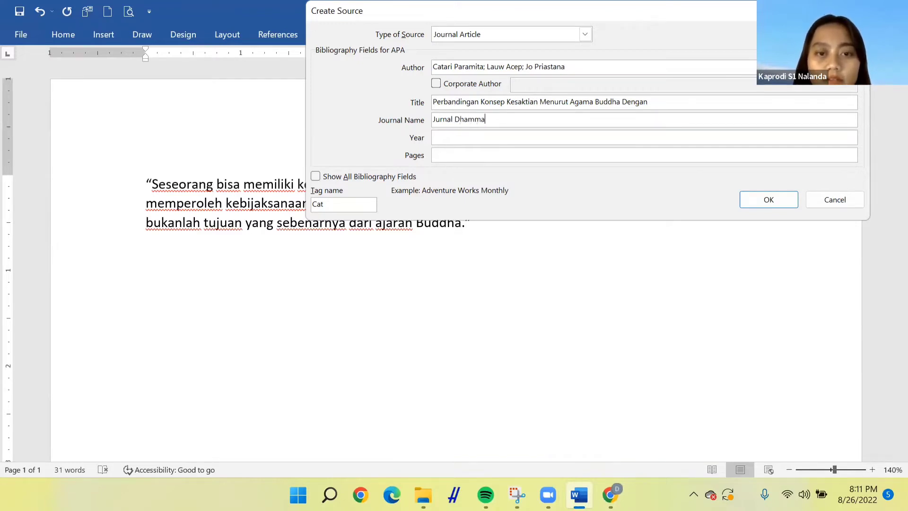
{"action": "type", "text": "vicaya"}
{"action": "key", "text": "Tab"}
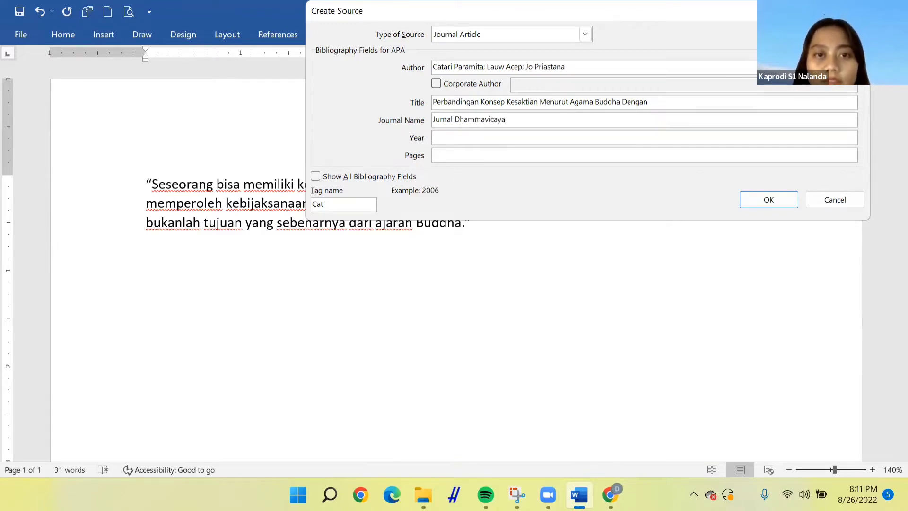
Set the year to 2020 and the pages to 22-26, then create the source to insert the citation
{"action": "type", "text": "2020"}
{"action": "key", "text": "Tab"}
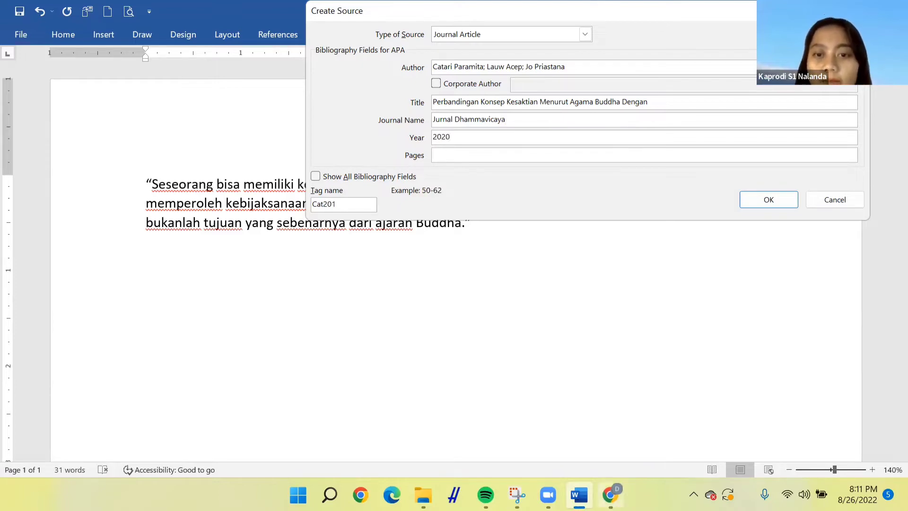
{"action": "key", "text": "alt+Tab"}
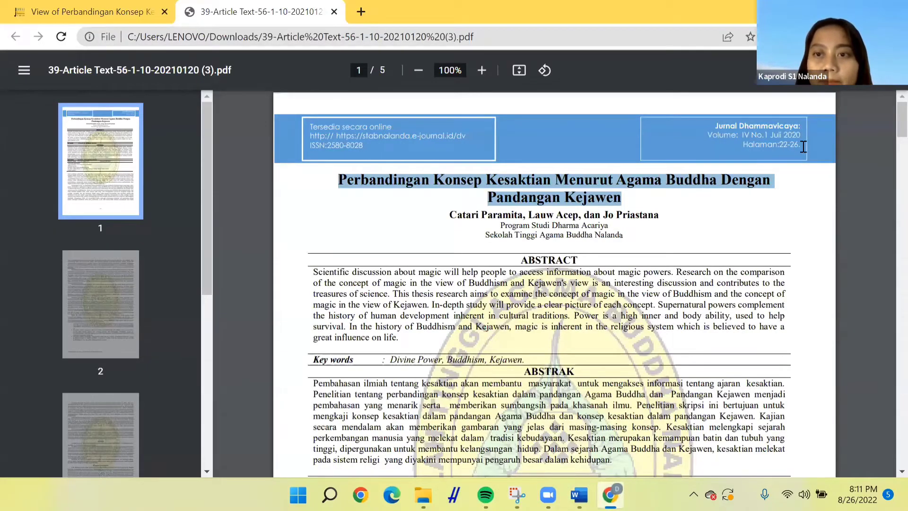
{"action": "key", "text": "alt+Tab"}
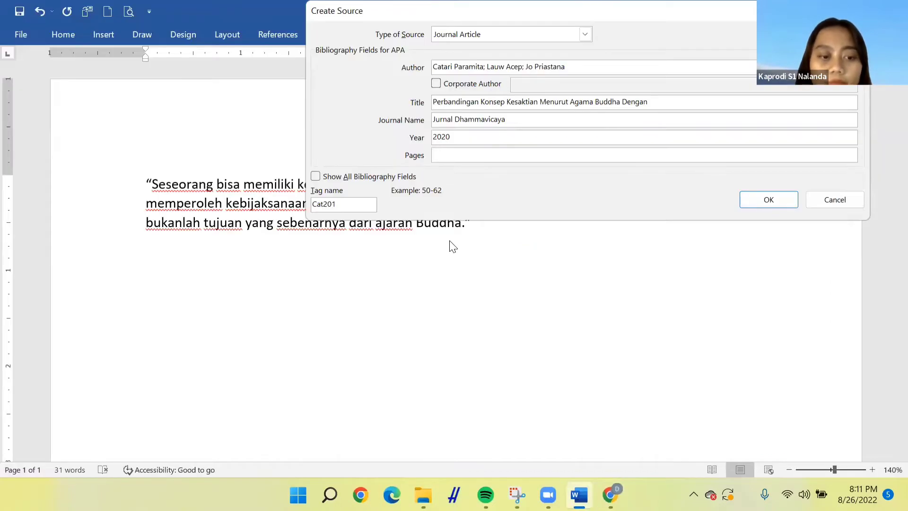
{"action": "type", "text": "22-26"}
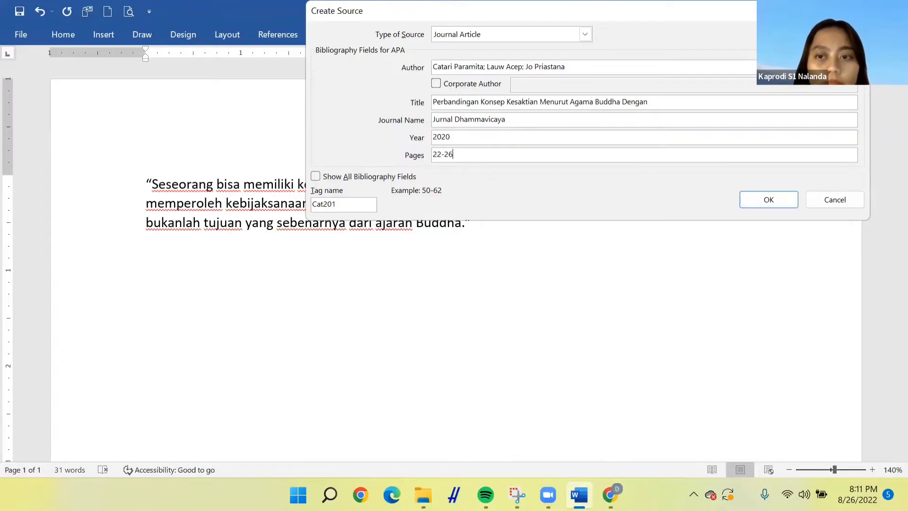
{"action": "key", "text": "Return"}
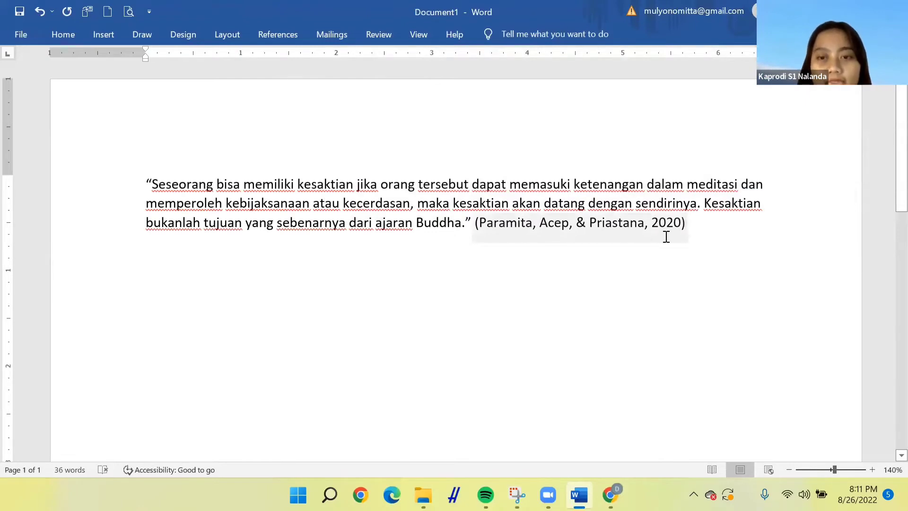
{"action": "left_click", "coordinate": [693, 237]}
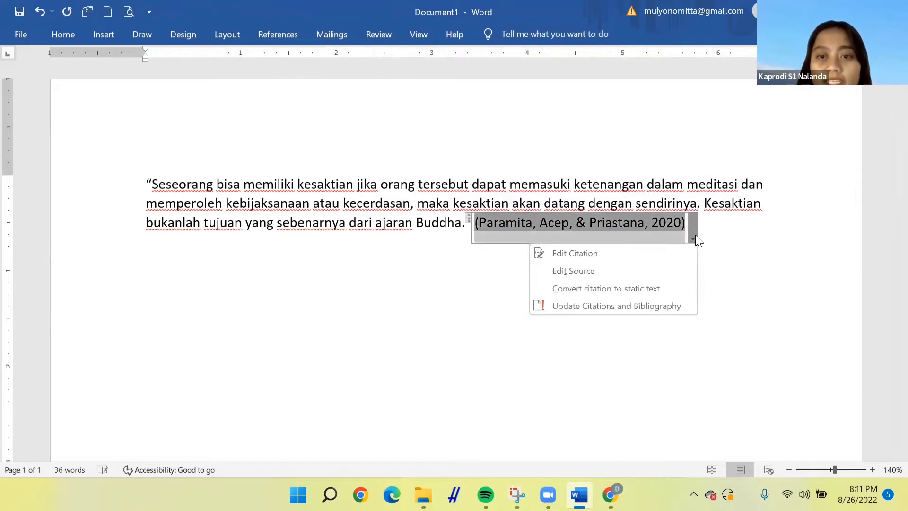
{"action": "left_click", "coordinate": [659, 288]}
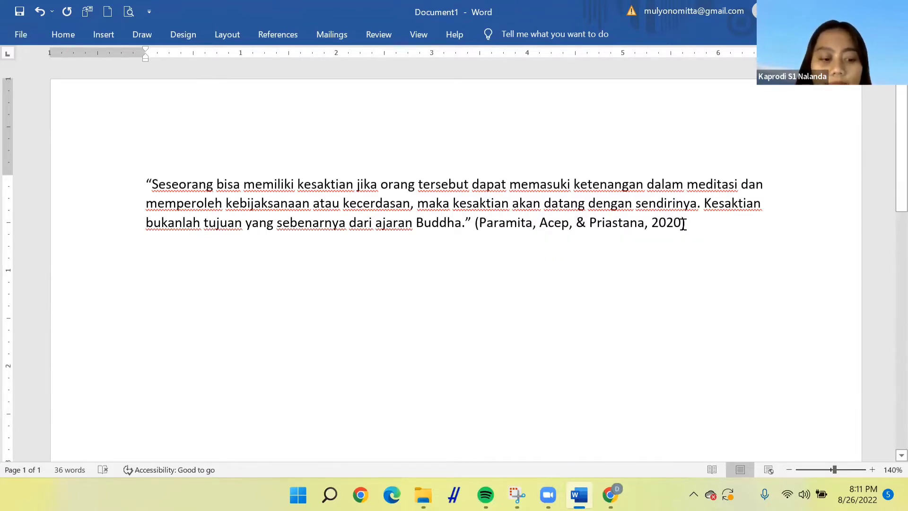
{"action": "key", "text": "ctrl+z"}
Convert the citation to static text and place the cursor before its closing parenthesis
{"action": "left_click", "coordinate": [693, 237]}
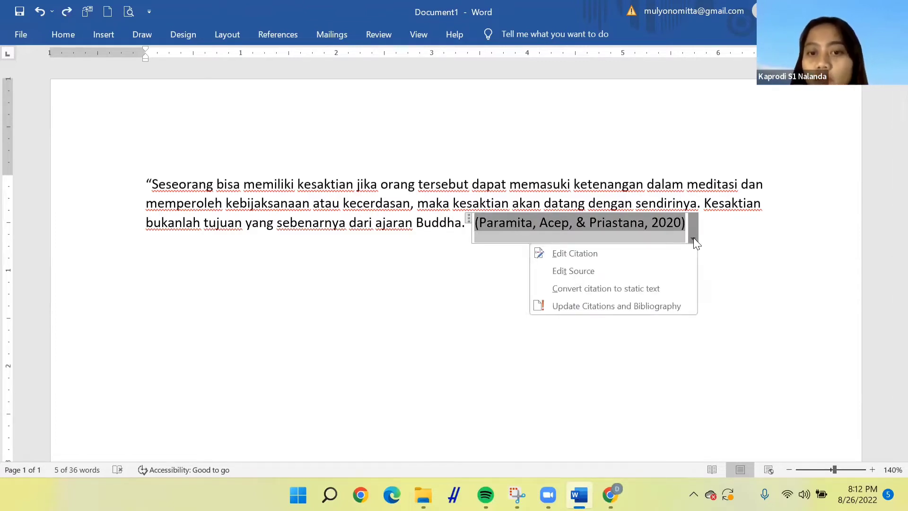
{"action": "left_click", "coordinate": [653, 288]}
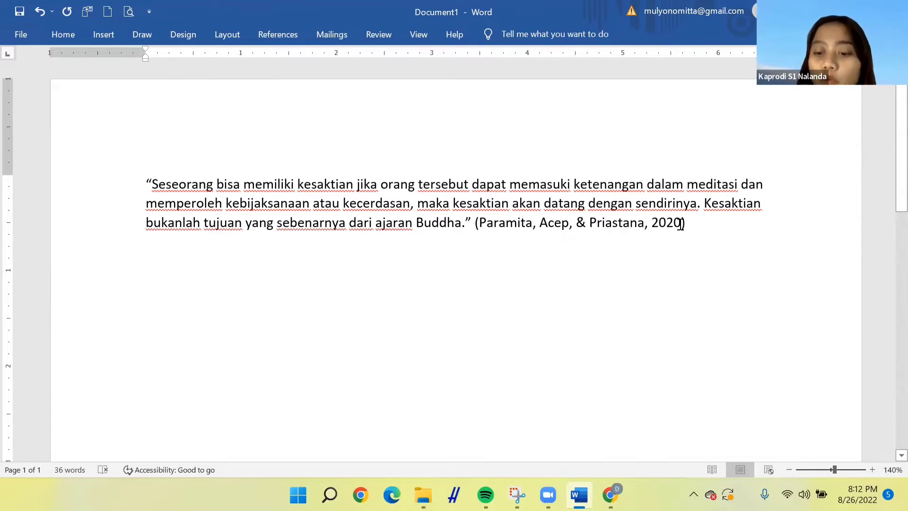
{"action": "left_click", "coordinate": [681, 223]}
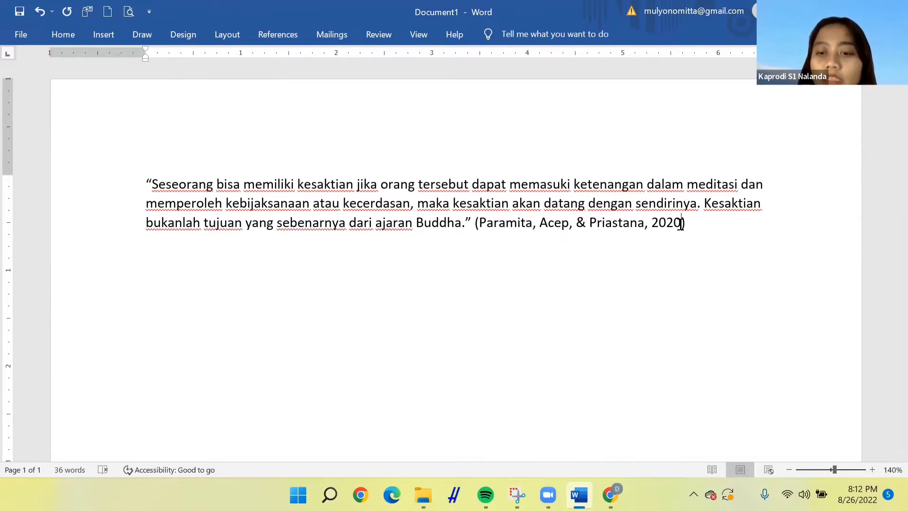
Add the page number 25 after the year in the citation, checking the conclusion's page in the PDF
{"action": "type", "text": ":"}
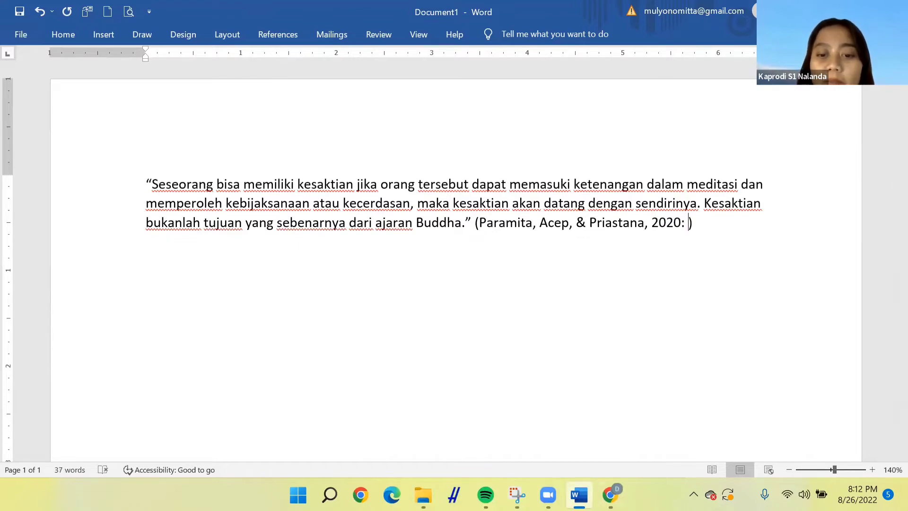
{"action": "left_click", "coordinate": [609, 494]}
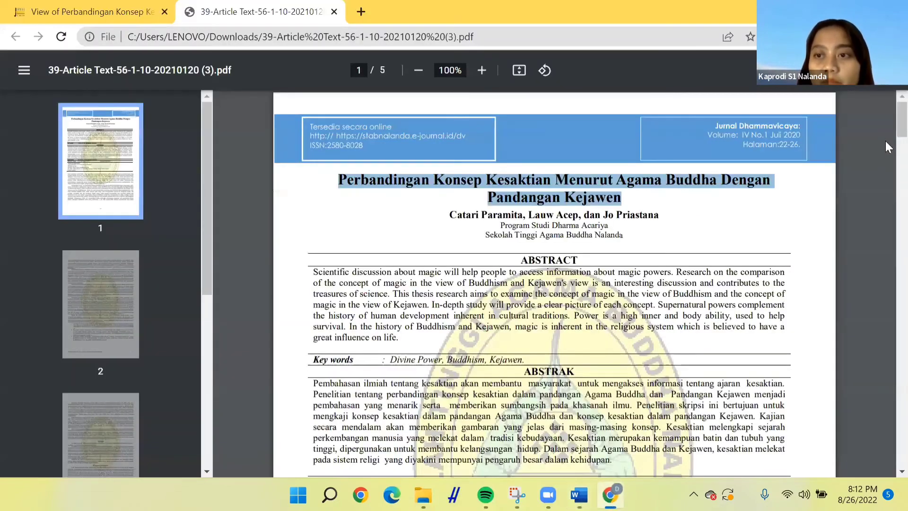
{"action": "scroll", "coordinate": [885, 226], "scroll_direction": "down", "scroll_amount": 10}
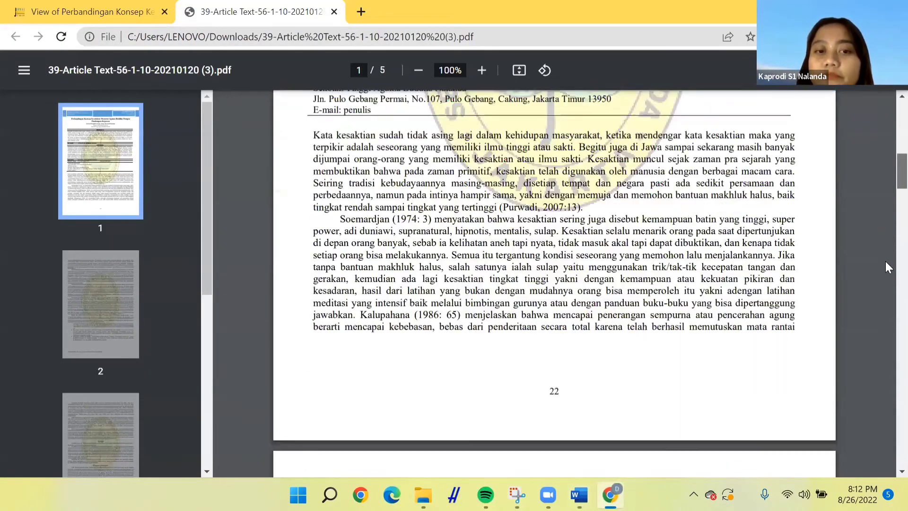
{"action": "scroll", "coordinate": [882, 369], "scroll_direction": "down", "scroll_amount": 15}
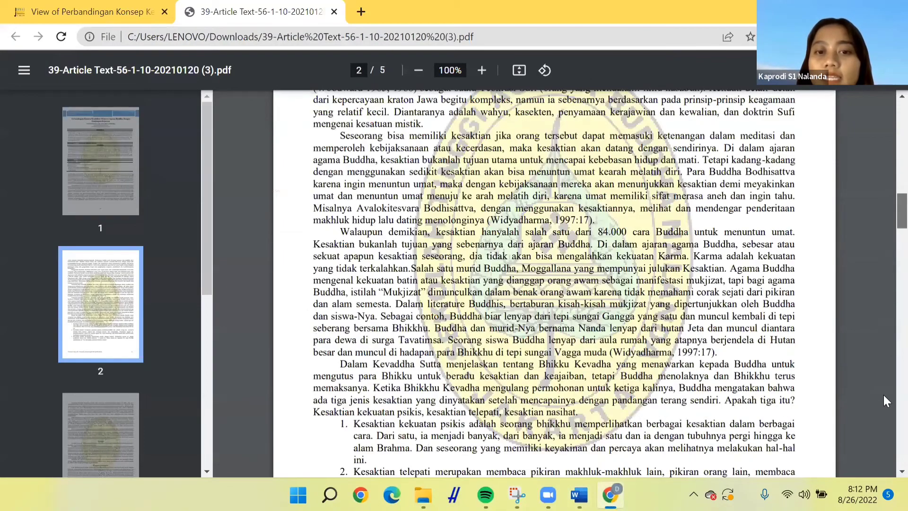
{"action": "scroll", "coordinate": [885, 387], "scroll_direction": "down", "scroll_amount": 1}
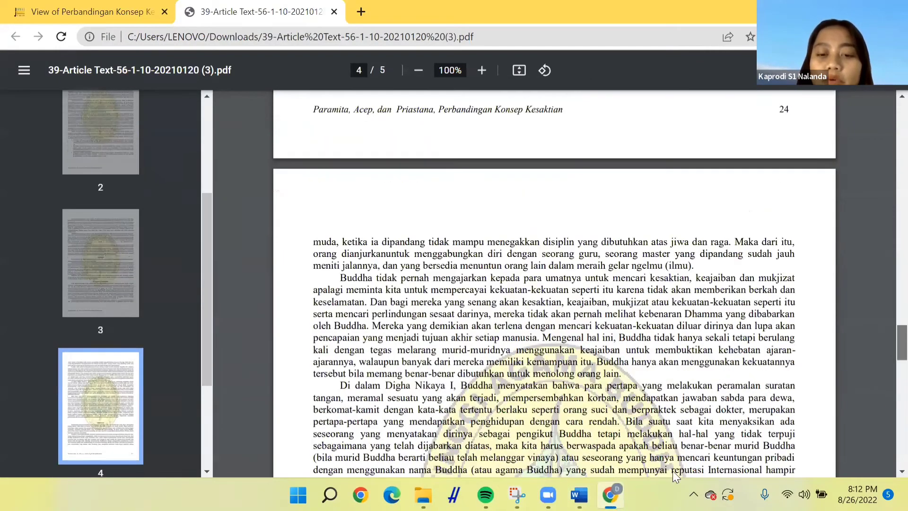
{"action": "scroll", "coordinate": [554, 284], "scroll_direction": "down", "scroll_amount": 5}
{"action": "scroll", "coordinate": [554, 284], "scroll_direction": "down", "scroll_amount": 5}
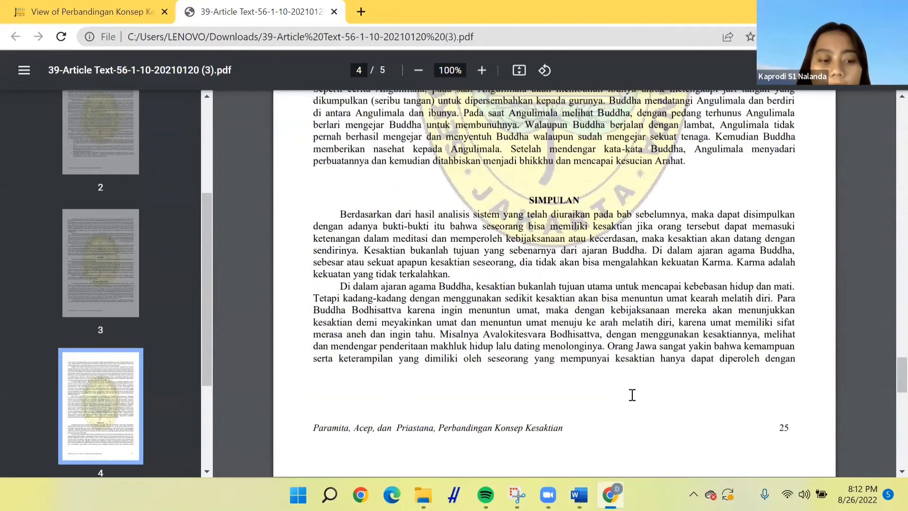
{"action": "left_click", "coordinate": [578, 494]}
{"action": "type", "text": "5"}
Add two blank lines below the cited quotation
{"action": "key", "text": "End"}
{"action": "key", "text": "Return"}
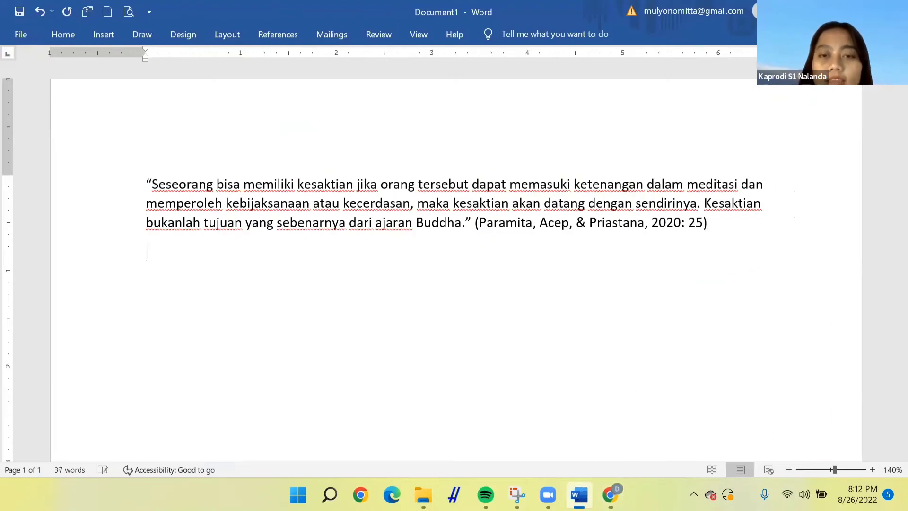
{"action": "key", "text": "Return"}
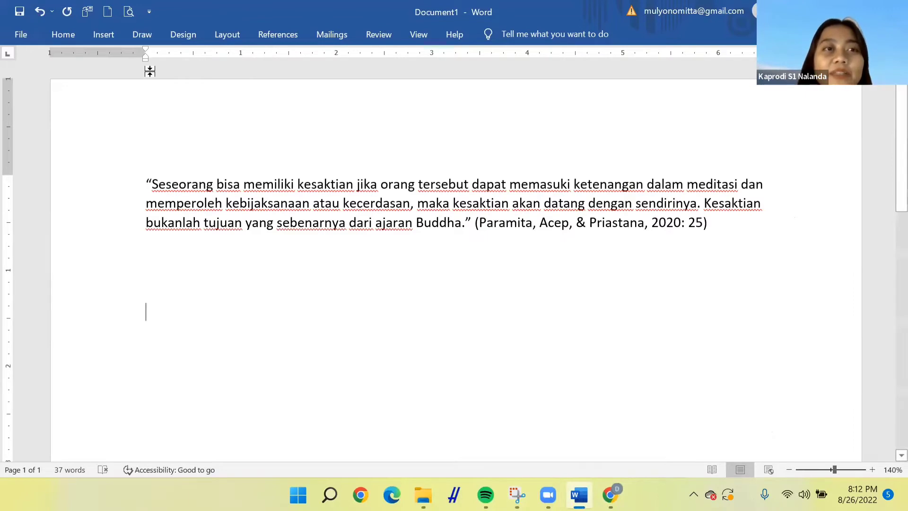
{"action": "left_click", "coordinate": [267, 36]}
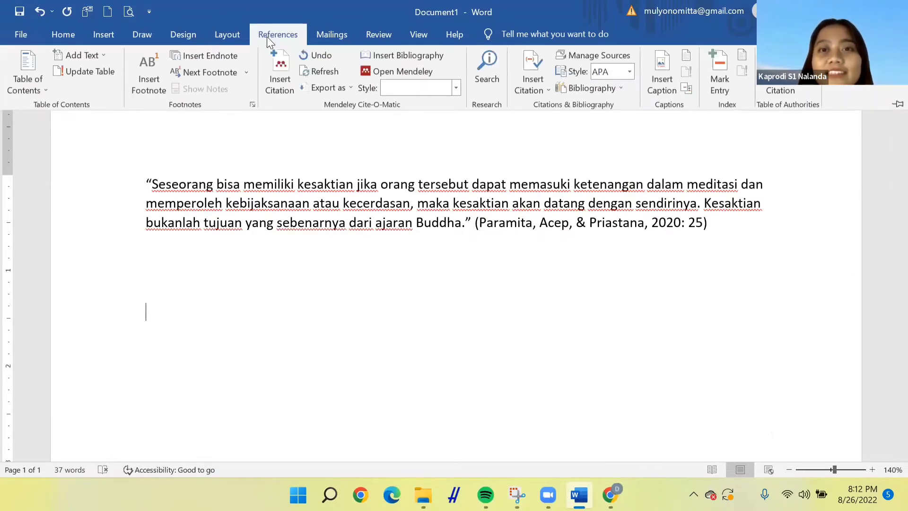
Insert a References bibliography below the quotation and retitle its heading as Daftar Referensi
{"action": "left_click", "coordinate": [595, 88]}
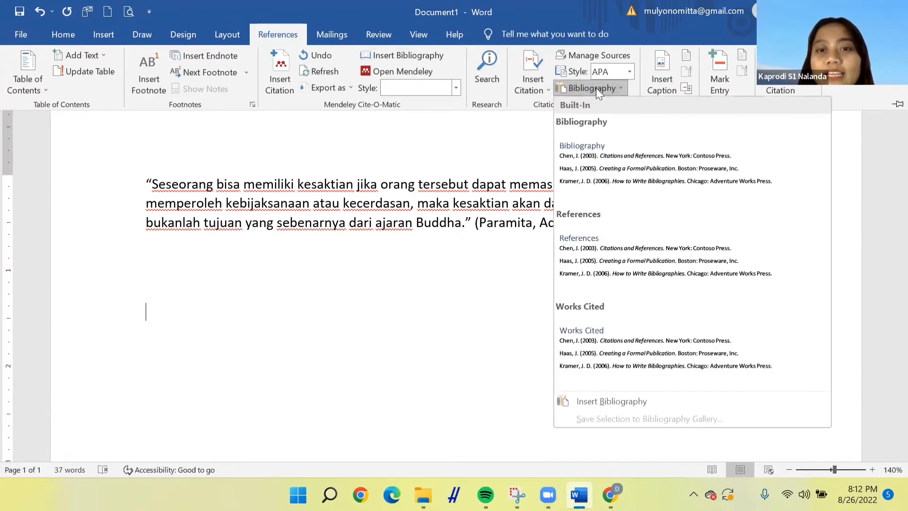
{"action": "left_click", "coordinate": [603, 257]}
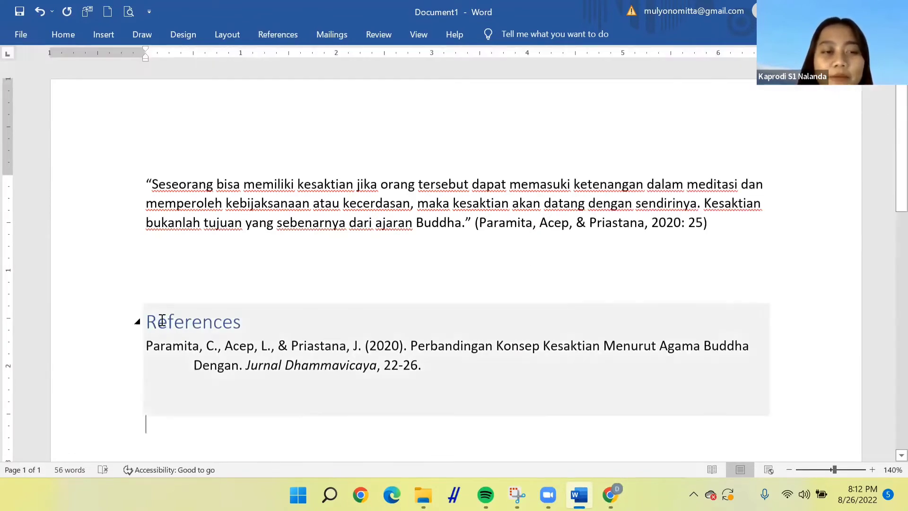
{"action": "left_click", "coordinate": [146, 321]}
{"action": "type", "text": "Daftar "}
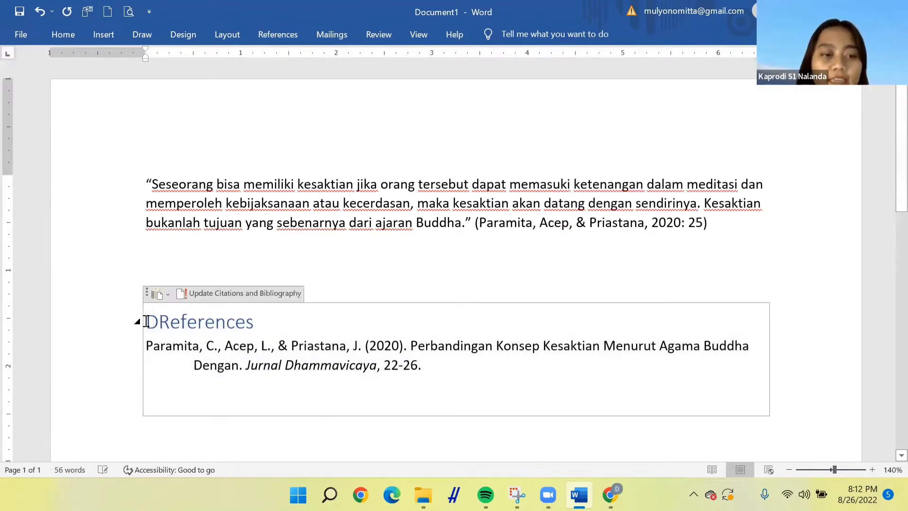
{"action": "type", "text": "Referen"}
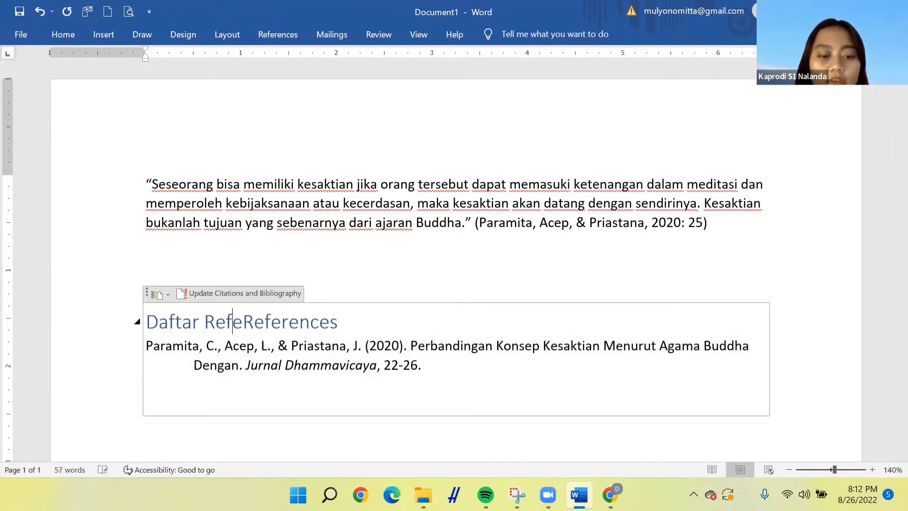
{"action": "type", "text": "si"}
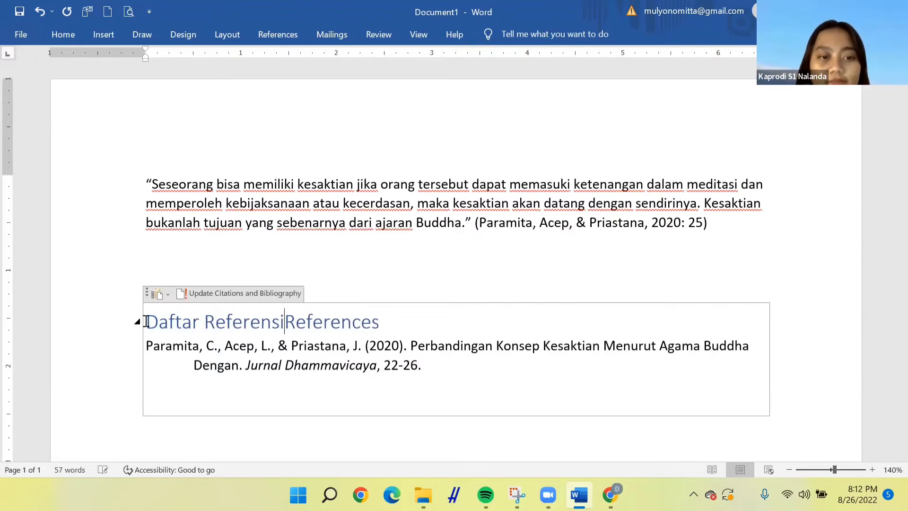
{"action": "key", "text": "ctrl+Delete"}
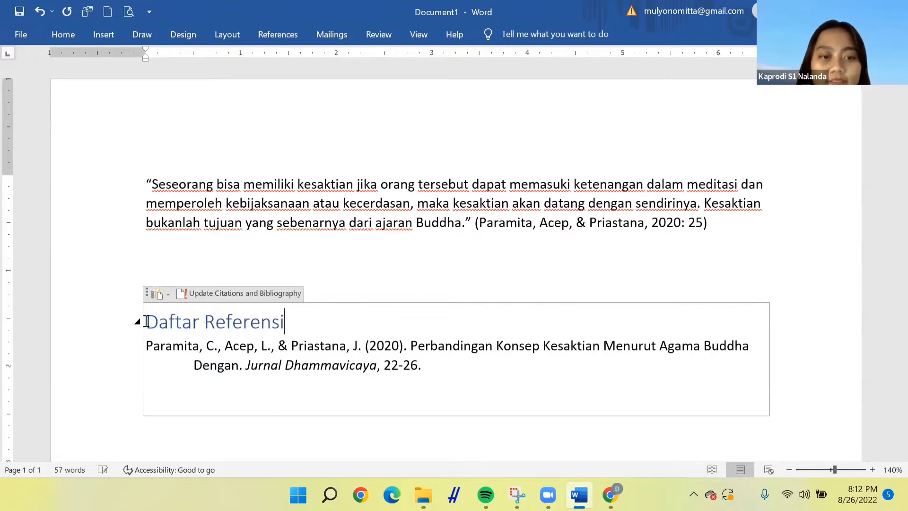
{"action": "left_click", "coordinate": [437, 228]}
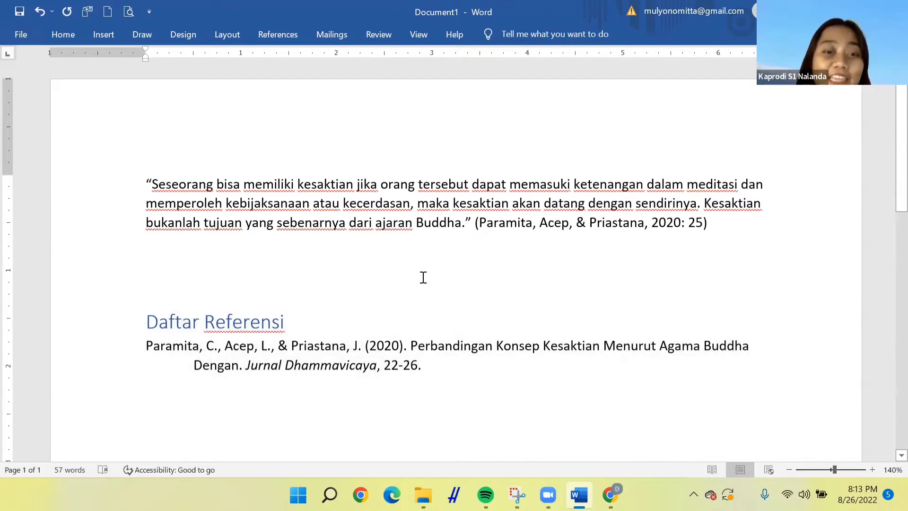
{"action": "left_click", "coordinate": [421, 275]}
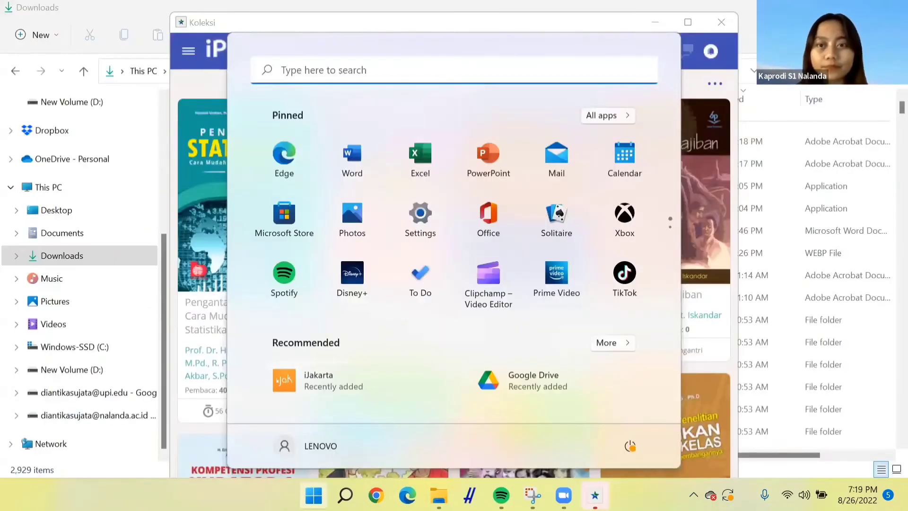
Open a new blank Word document and start adding a new citation source with the source type Book
{"action": "left_click", "coordinate": [367, 164]}
{"action": "left_click", "coordinate": [195, 144]}
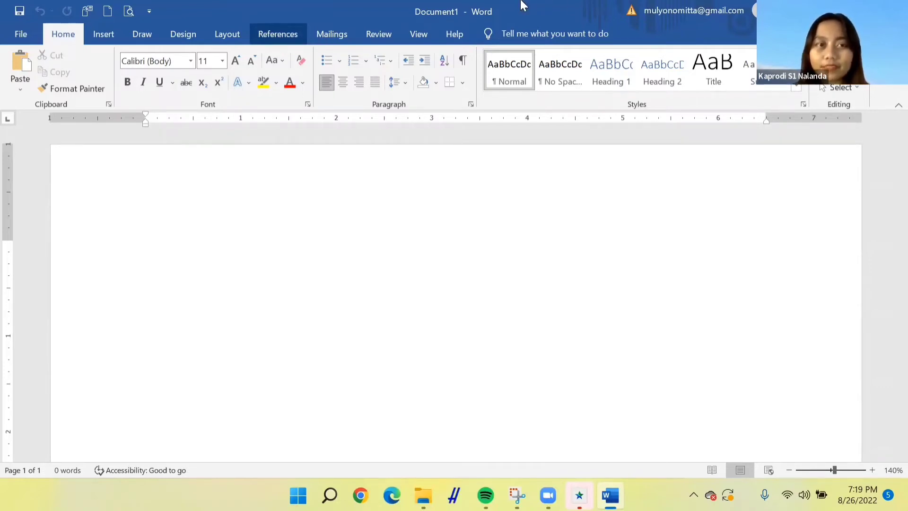
{"action": "left_click", "coordinate": [288, 36]}
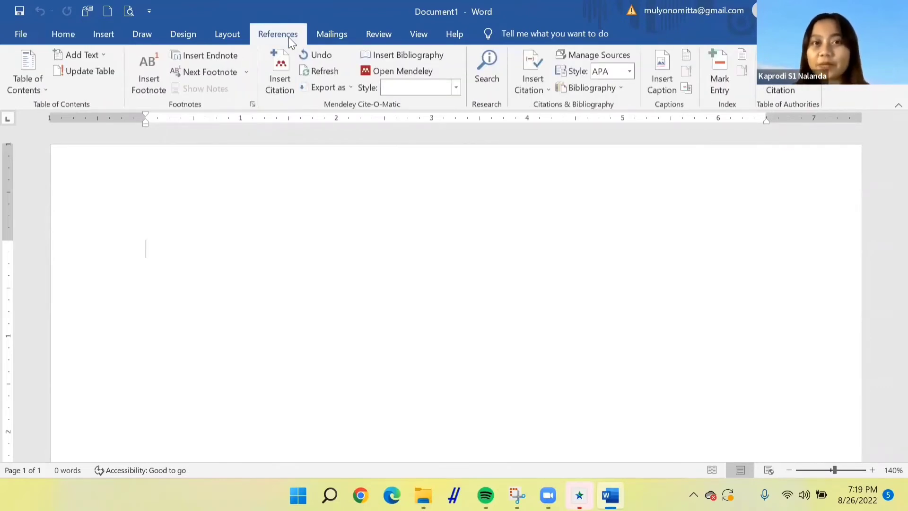
{"action": "left_click", "coordinate": [530, 90]}
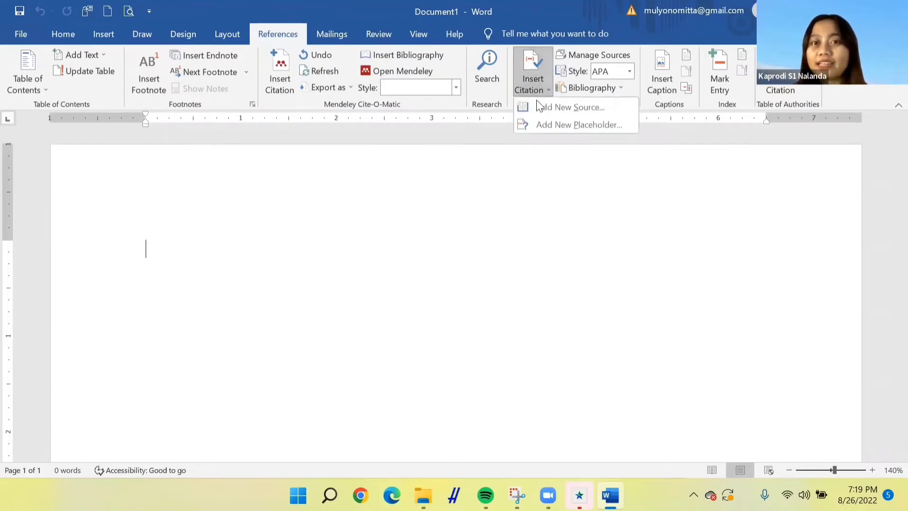
{"action": "left_click", "coordinate": [541, 106]}
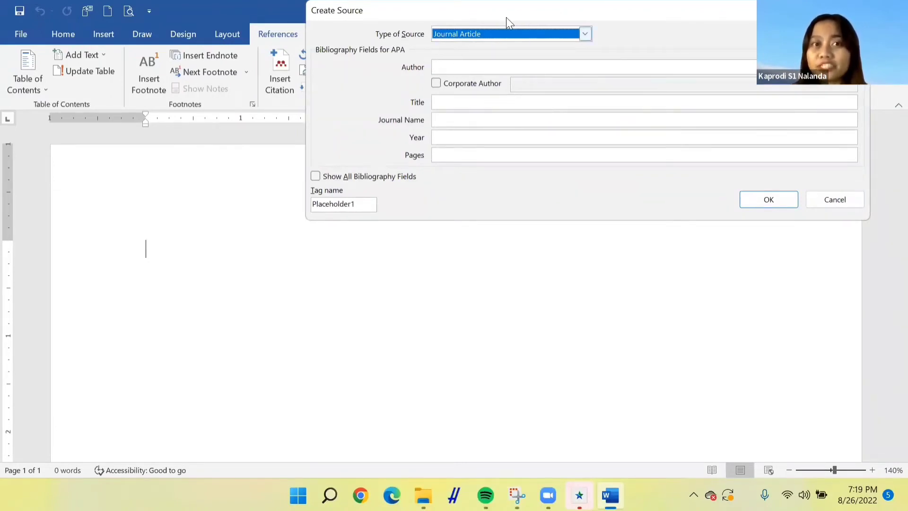
{"action": "left_click", "coordinate": [585, 35]}
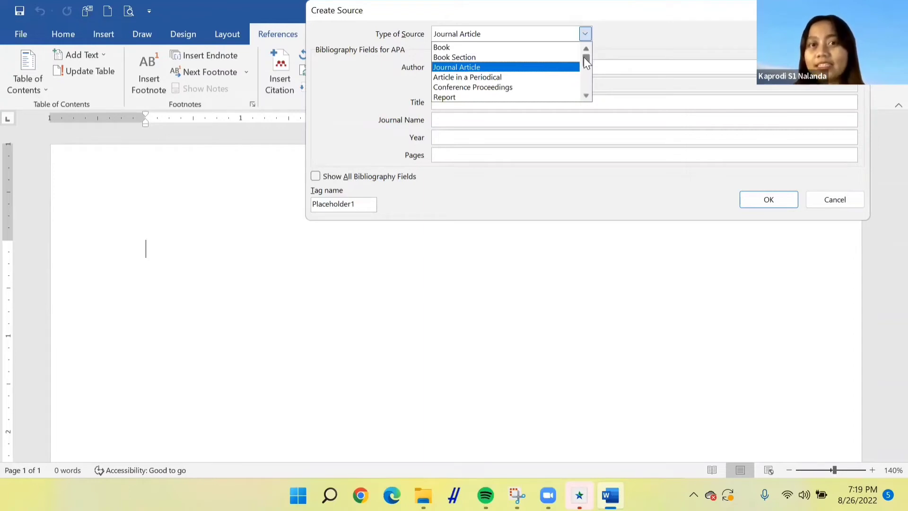
{"action": "right_click", "coordinate": [585, 71]}
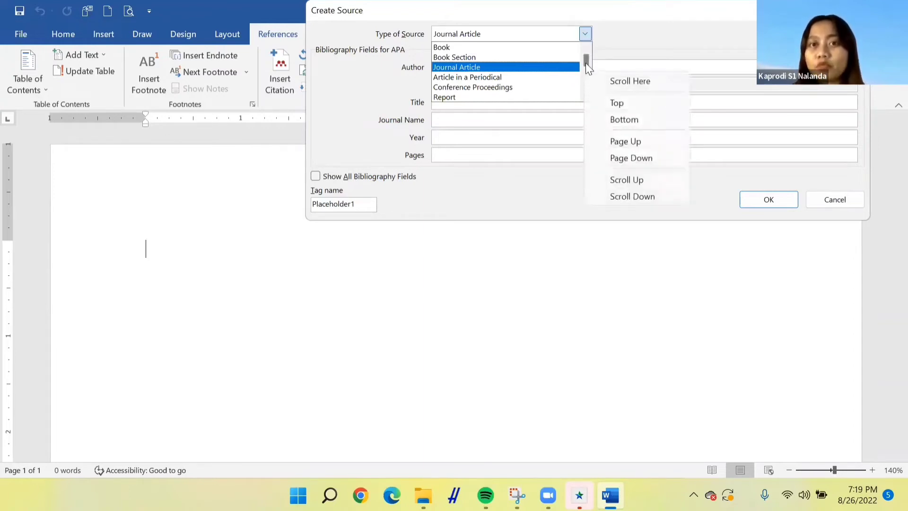
{"action": "left_click", "coordinate": [585, 61]}
{"action": "left_click_drag", "start_coordinate": [585, 61], "coordinate": [585, 81]}
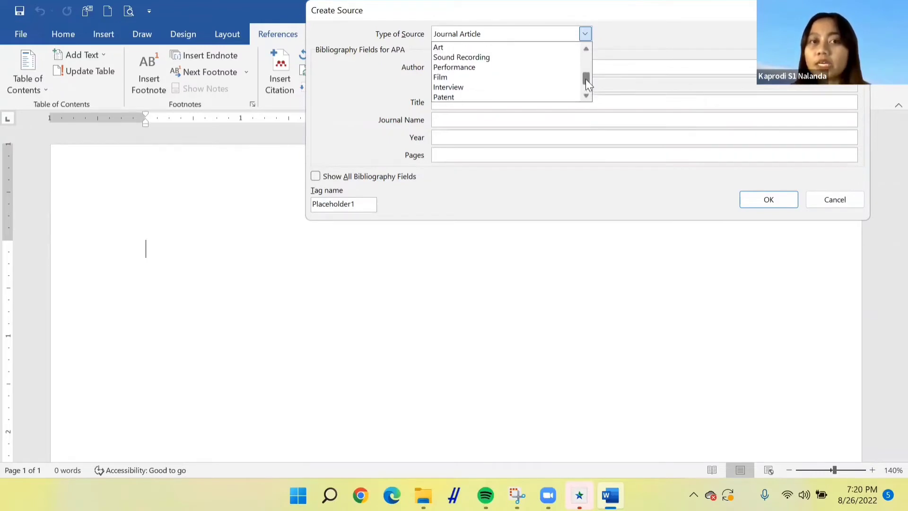
{"action": "left_click_drag", "start_coordinate": [585, 78], "coordinate": [580, 53]}
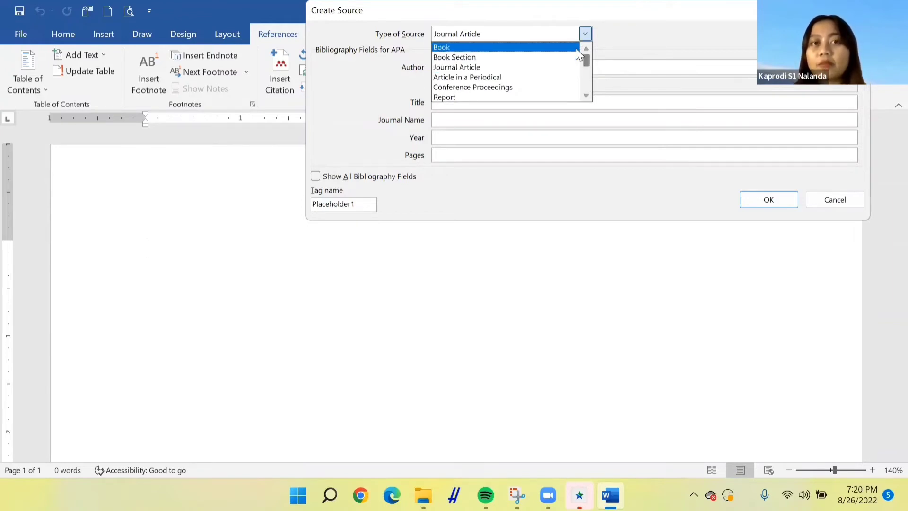
{"action": "left_click", "coordinate": [500, 56]}
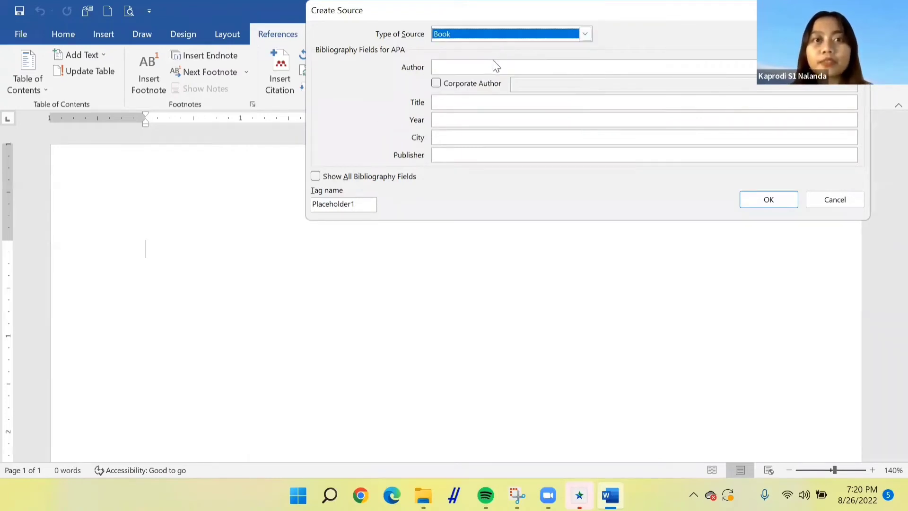
Enter the book author's full name as an individual, not a corporate, author
{"action": "left_click", "coordinate": [495, 70]}
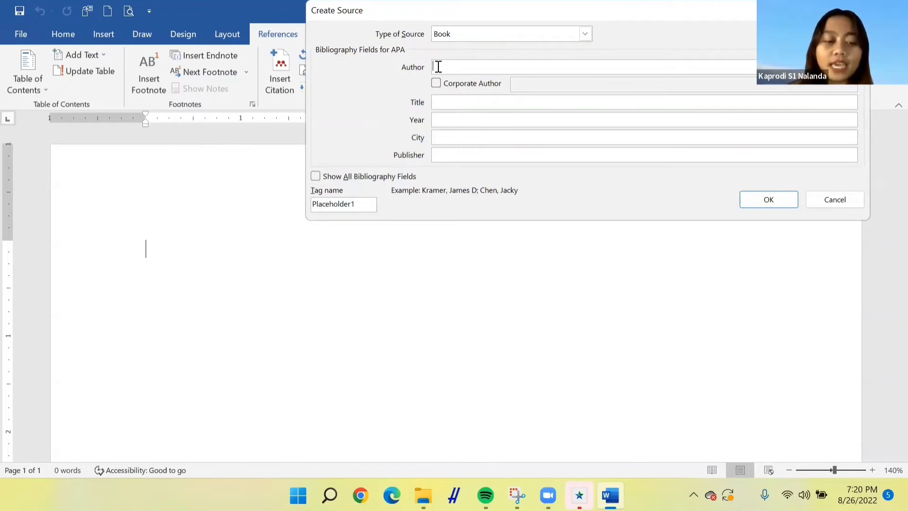
{"action": "type", "text": "Dian Ti"}
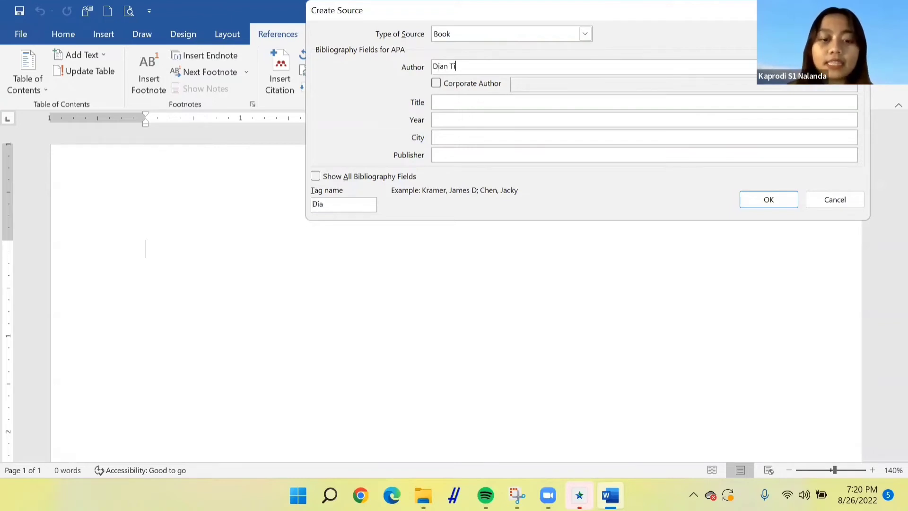
{"action": "type", "text": "ka Sujata"}
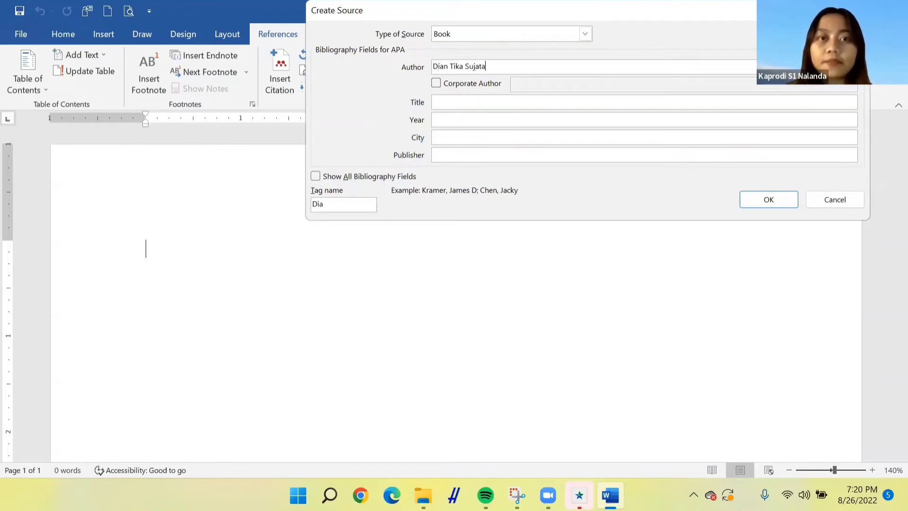
{"action": "key", "text": "Tab"}
{"action": "left_click", "coordinate": [463, 104]}
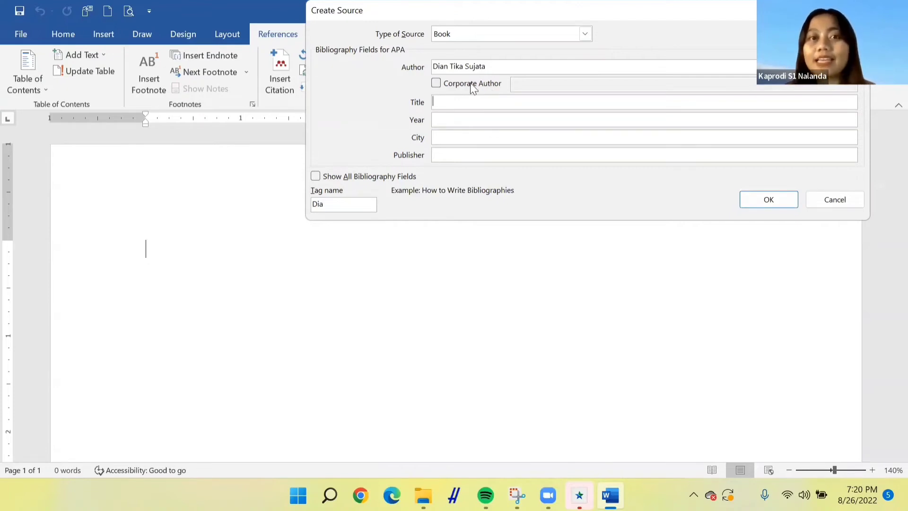
{"action": "left_click", "coordinate": [436, 83]}
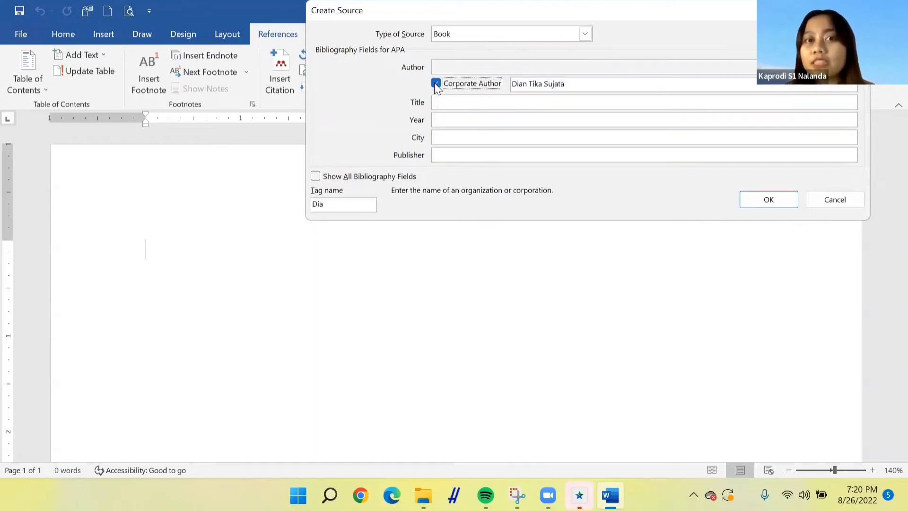
{"action": "left_click", "coordinate": [435, 84]}
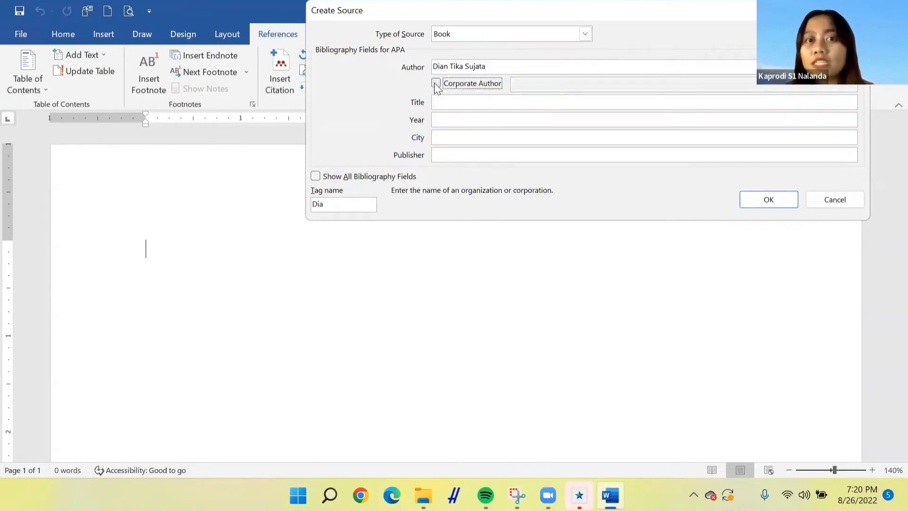
Set the book title to Buku Ajar Simbol Visual Paticcasamuppada
{"action": "left_click", "coordinate": [460, 106]}
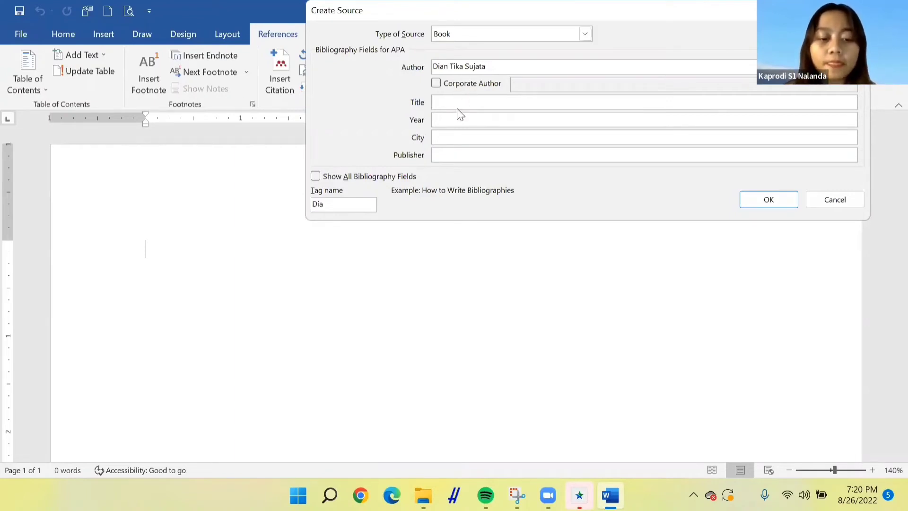
{"action": "type", "text": "BUKU"}
{"action": "key", "text": "BackSpace"}
{"action": "key", "text": "BackSpace"}
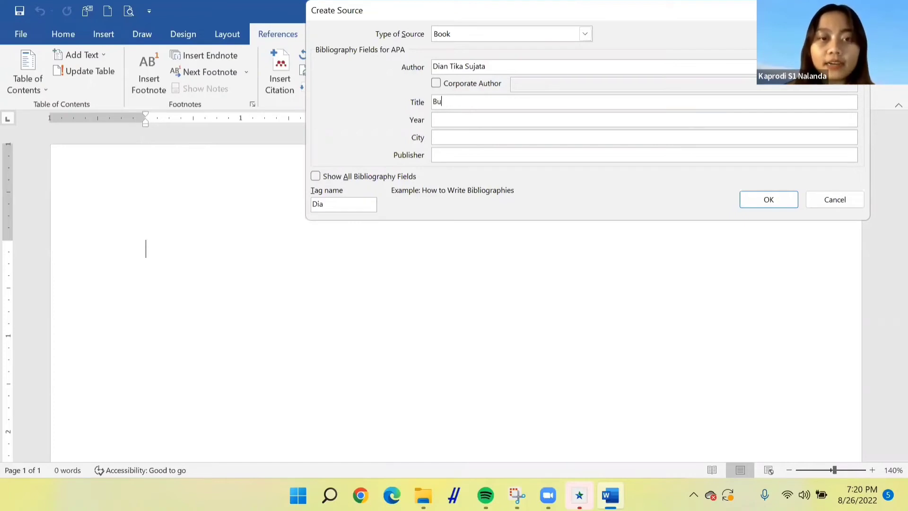
{"action": "type", "text": "ku Ajar Si"}
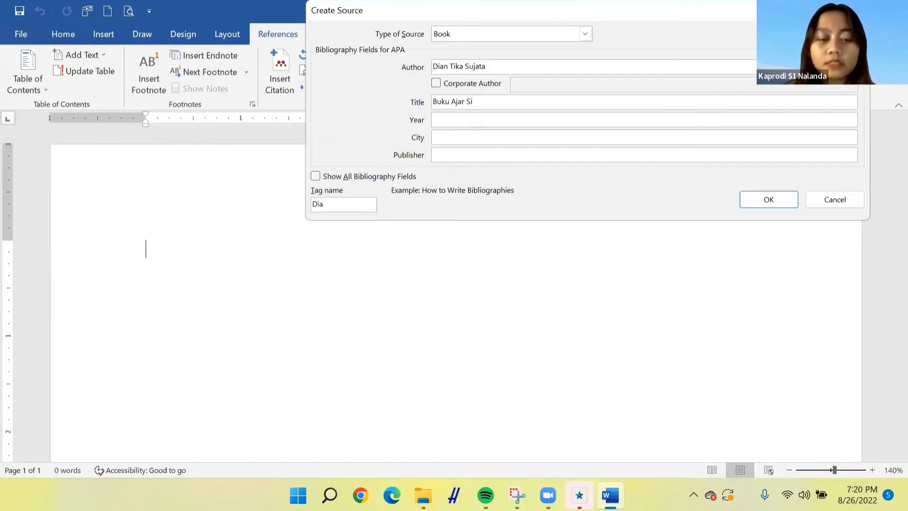
{"action": "type", "text": "mbol Visual "}
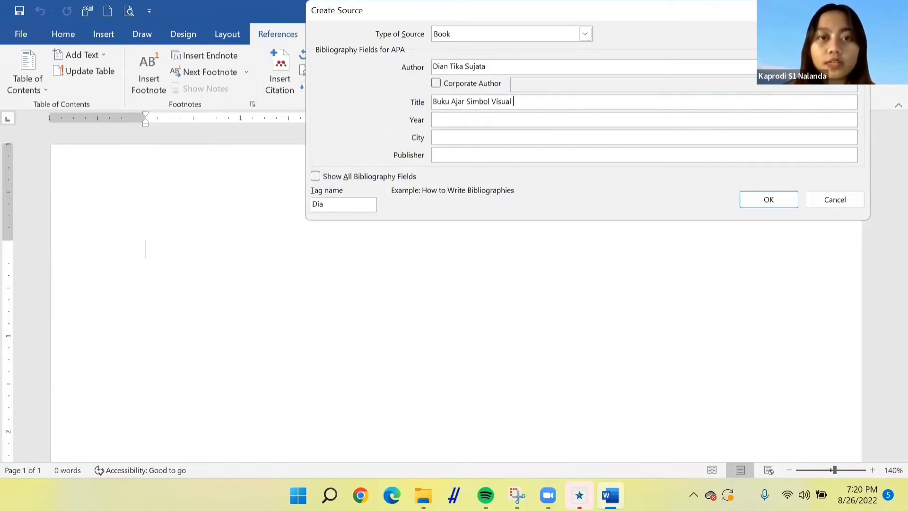
{"action": "type", "text": "Paticc"}
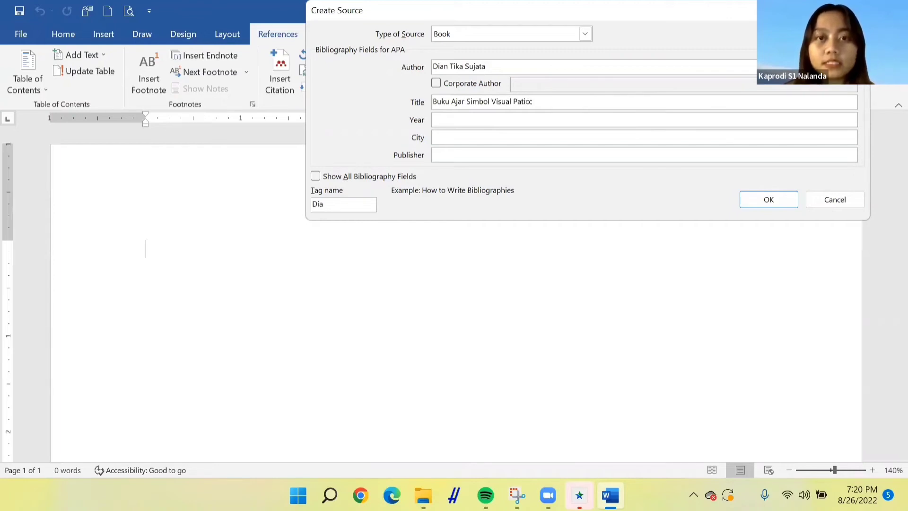
{"action": "type", "text": "asamuppada"}
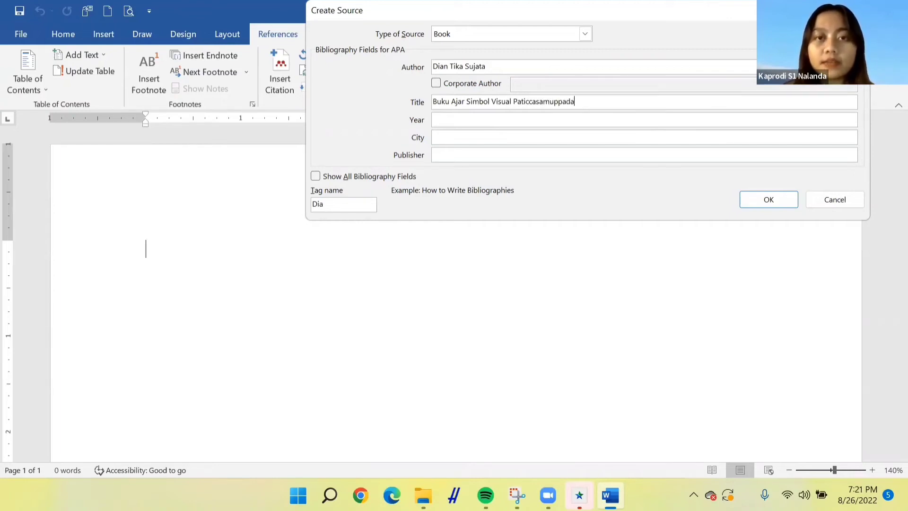
Set the year to 2022, city to Yogyakarta and publisher to Nas Media, then create the source to insert the citation
{"action": "key", "text": "Tab"}
{"action": "type", "text": "2022"}
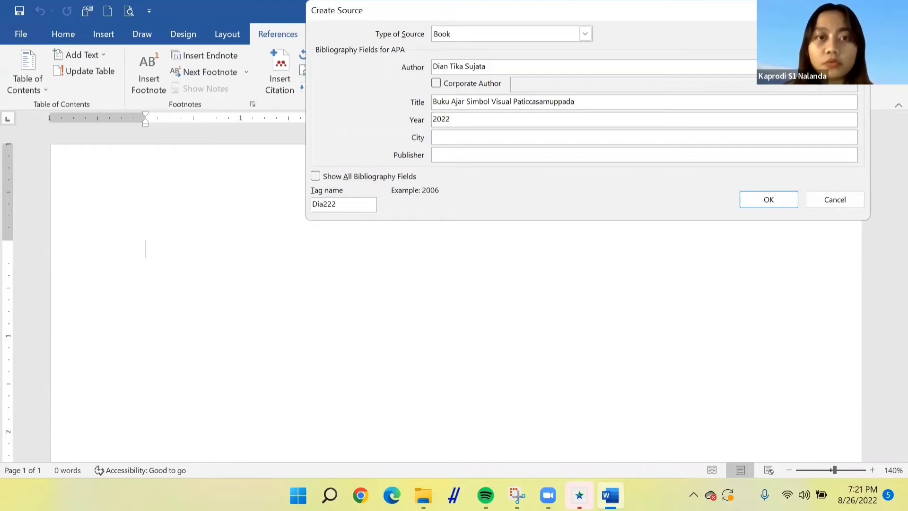
{"action": "key", "text": "Tab"}
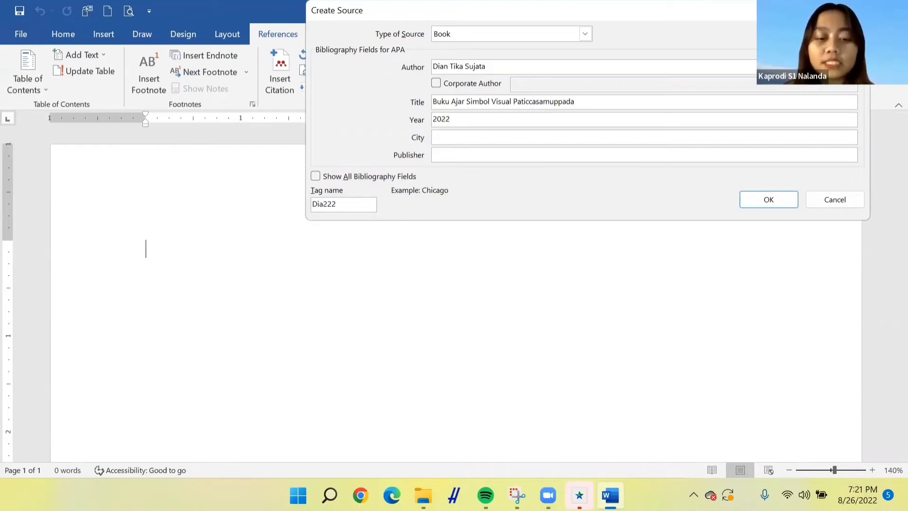
{"action": "type", "text": "Yogyakarta"}
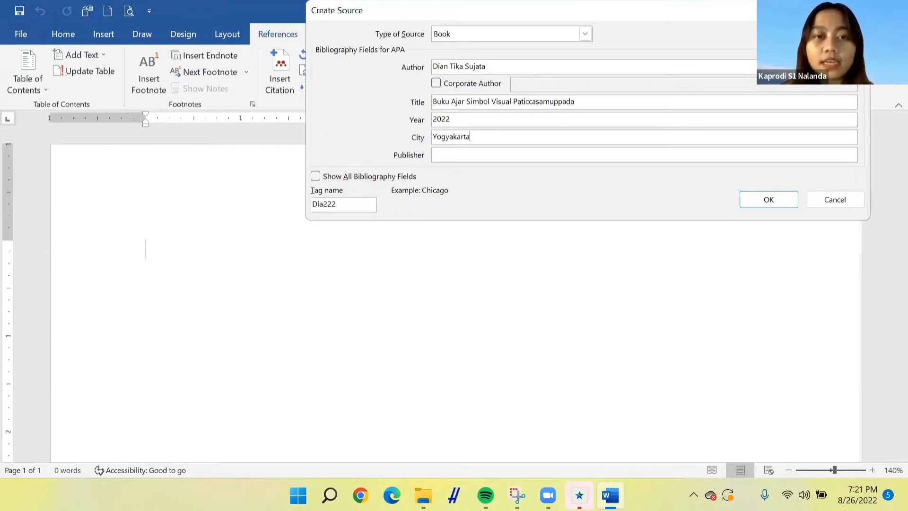
{"action": "key", "text": "Tab"}
{"action": "type", "text": "Nas Medi"}
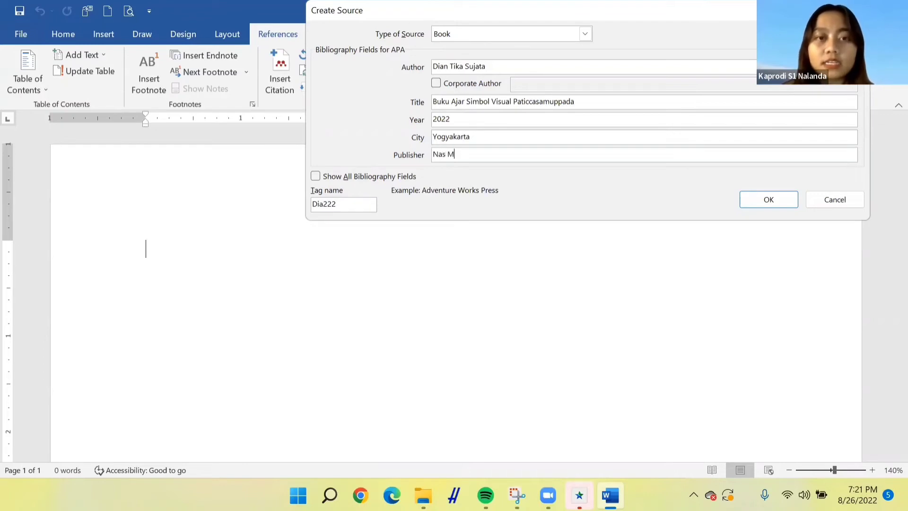
{"action": "left_click", "coordinate": [774, 203]}
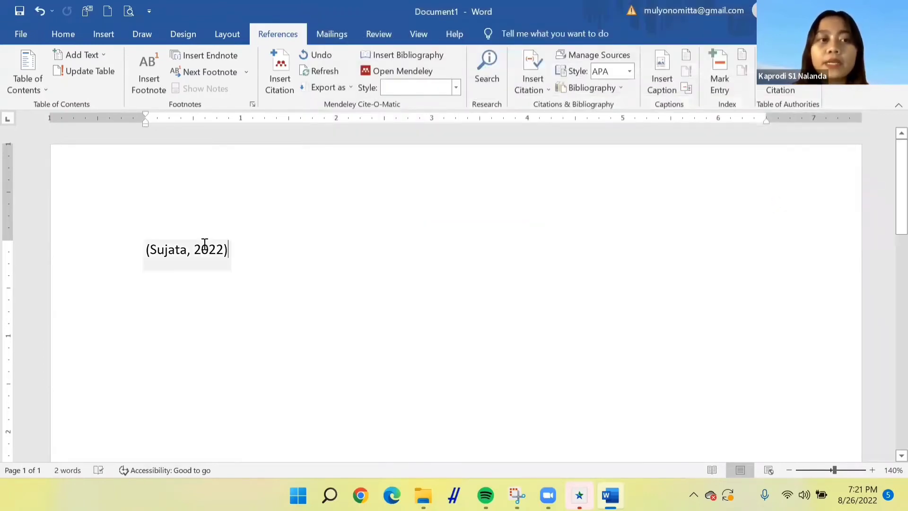
Place the cursor before the Sujata citation and type the quotation text "Seseorang dikatakan penuh welas asih apabila ia berpikir bagaimana cara untuk membantu makhluk lain"
{"action": "left_click", "coordinate": [201, 249]}
{"action": "left_click_drag", "start_coordinate": [127, 257], "coordinate": [237, 257]}
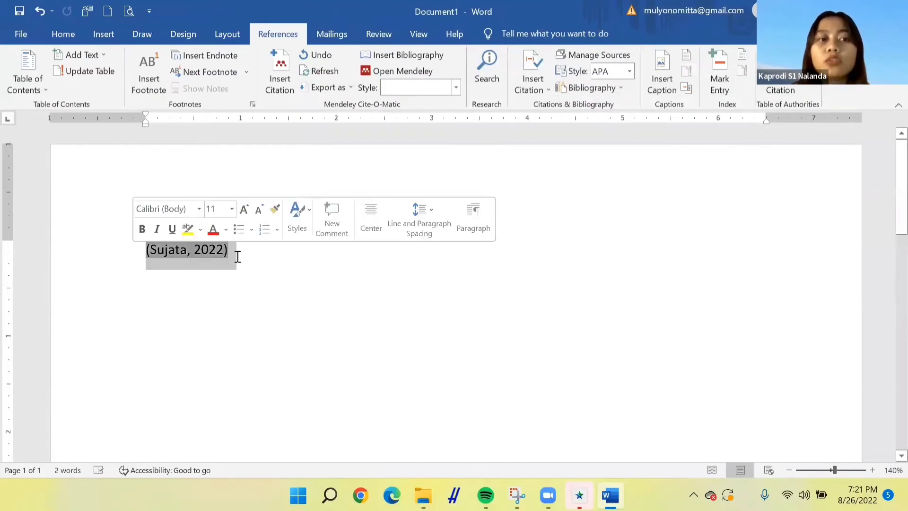
{"action": "left_click", "coordinate": [250, 257]}
{"action": "key", "text": "Left"}
{"action": "key", "text": "Left"}
{"action": "key", "text": "Left"}
{"action": "key", "text": "Left"}
{"action": "key", "text": "Left"}
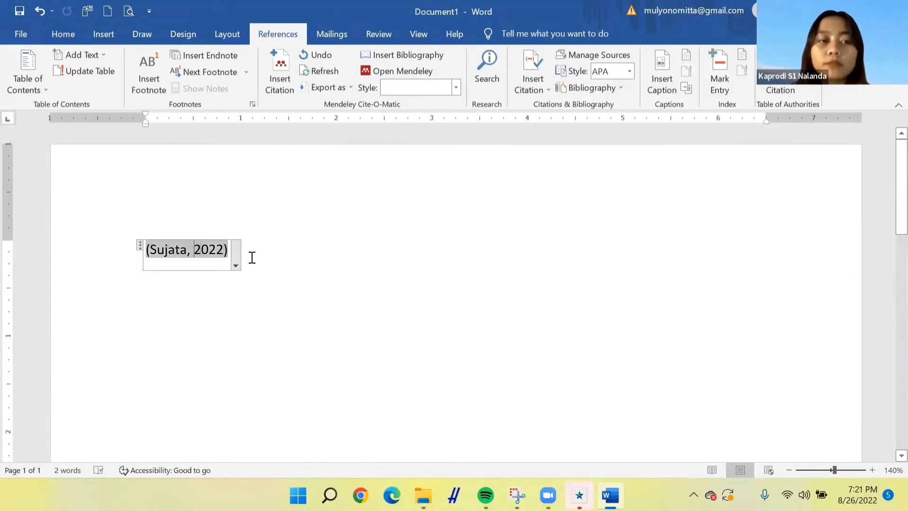
{"action": "key", "text": "End"}
{"action": "key", "text": "Left"}
{"action": "key", "text": "Left"}
{"action": "key", "text": "Left"}
{"action": "key", "text": "Left"}
{"action": "key", "text": "Left"}
{"action": "key", "text": "Left"}
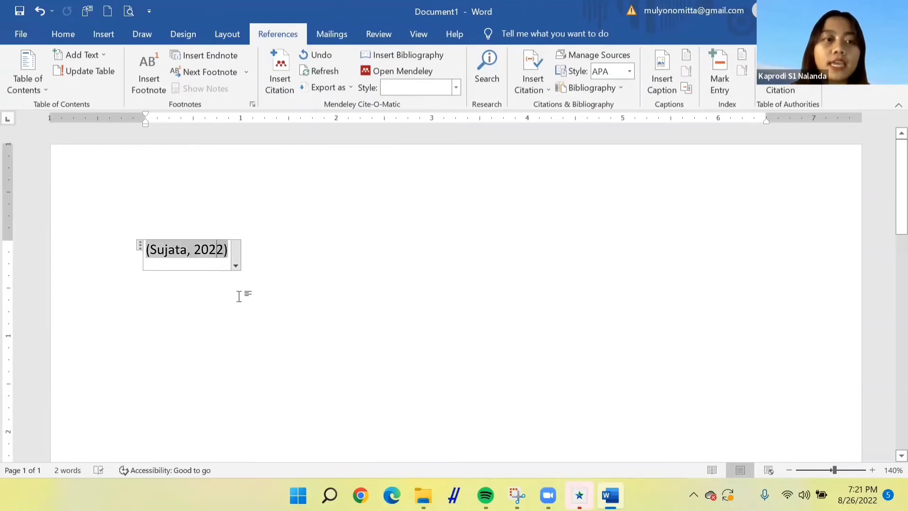
{"action": "key", "text": "Left"}
{"action": "key", "text": "Left"}
{"action": "key", "text": "Left"}
{"action": "key", "text": "Left"}
{"action": "key", "text": "Left"}
{"action": "key", "text": "Left"}
{"action": "key", "text": "Left"}
{"action": "key", "text": "Left"}
{"action": "key", "text": "Left"}
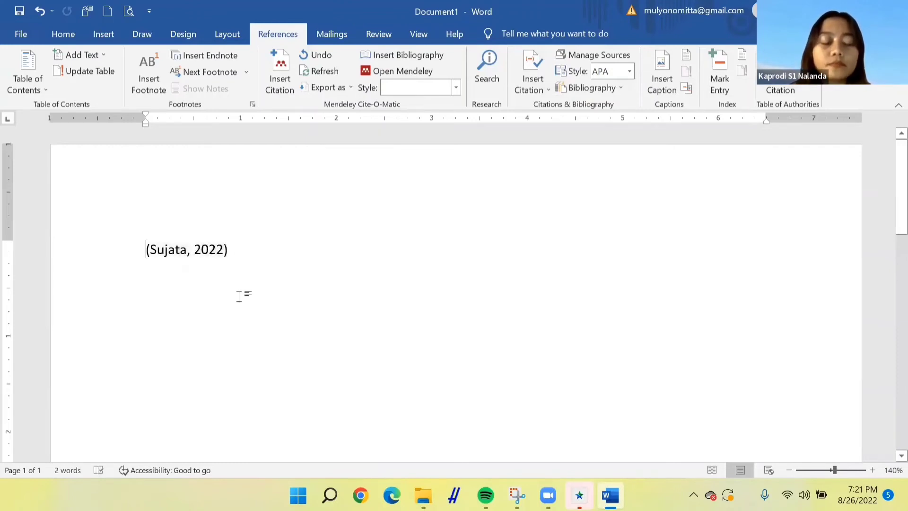
{"action": "type", "text": "Seseorang d"}
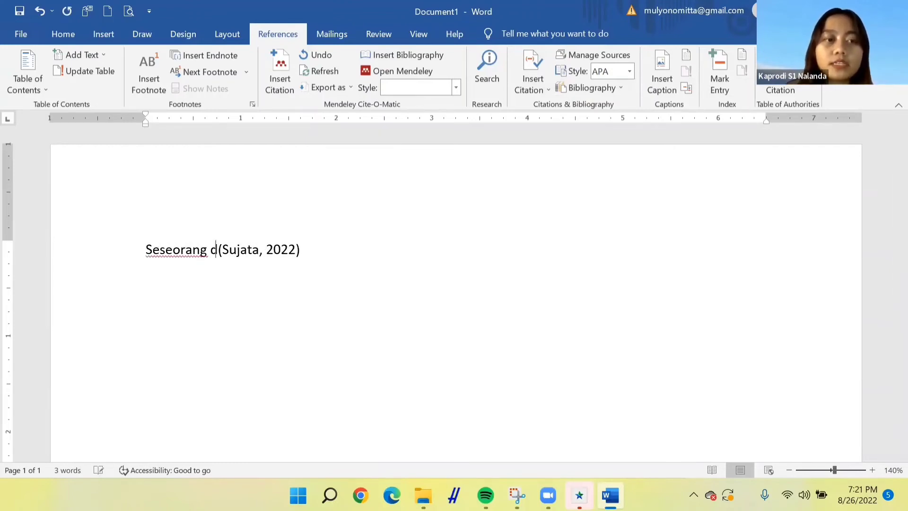
{"action": "type", "text": "ikataka"}
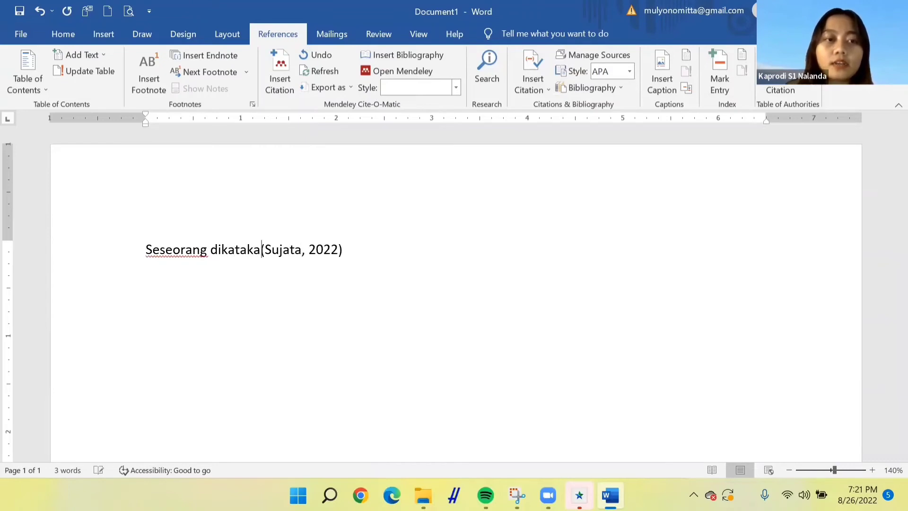
{"action": "type", "text": "n penuh "}
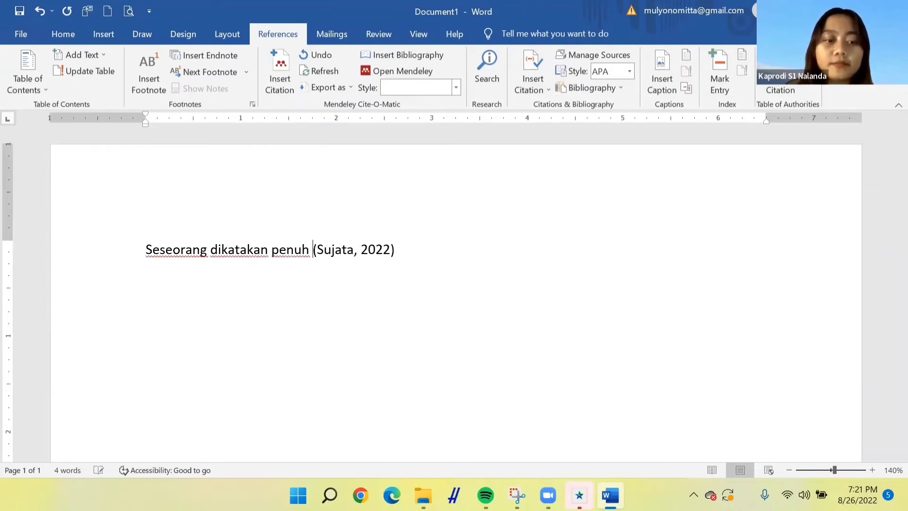
{"action": "type", "text": "welas asih"}
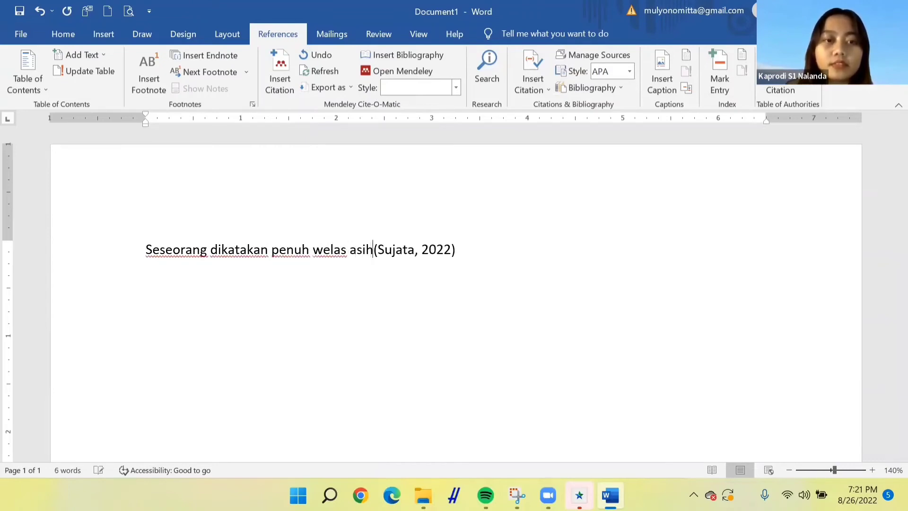
{"action": "type", "text": " apabila ia"}
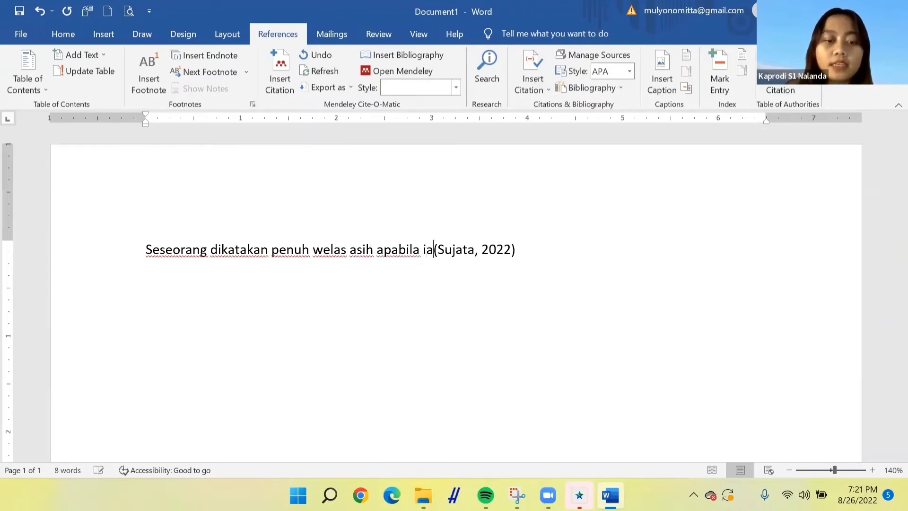
{"action": "type", "text": " berpikir "}
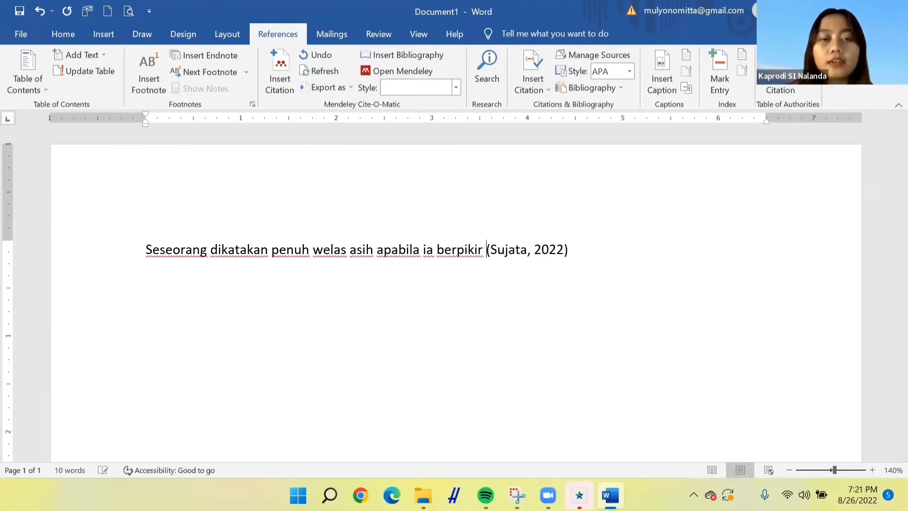
{"action": "type", "text": "bah"}
{"action": "key", "text": "BackSpace"}
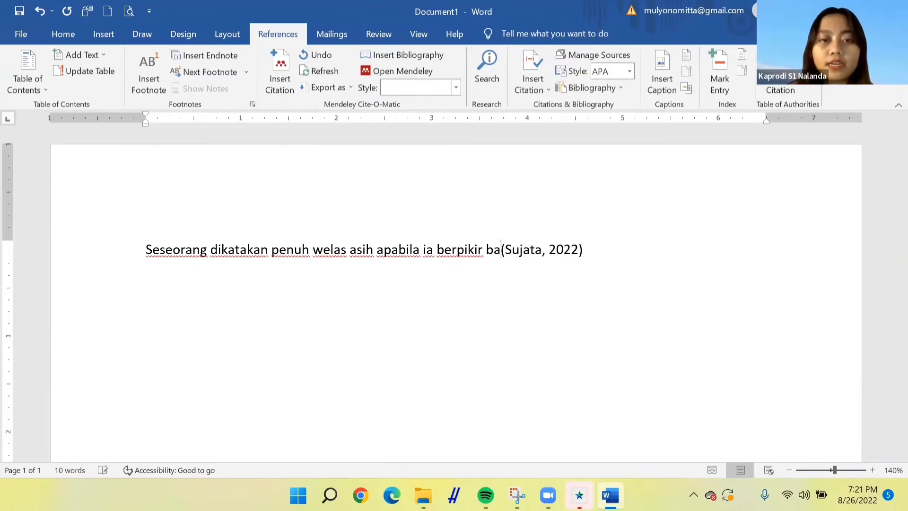
{"action": "type", "text": "gaimana ca"}
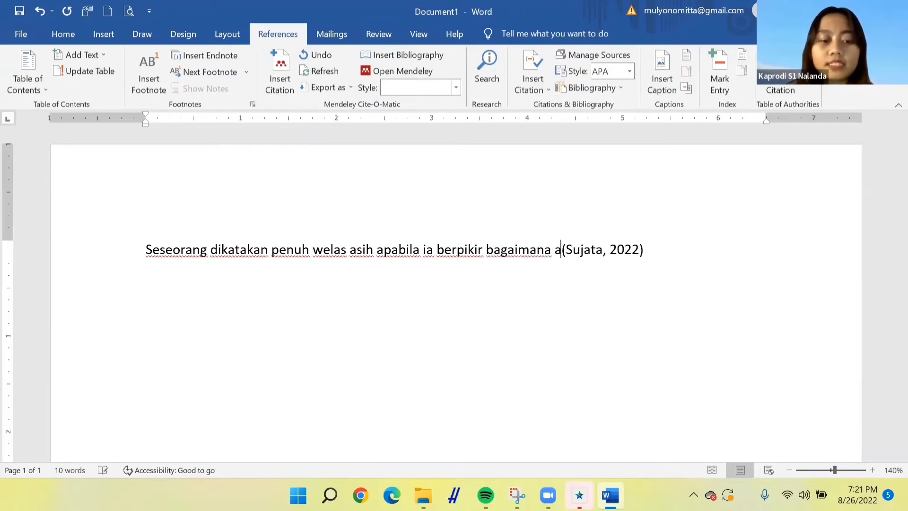
{"action": "key", "text": "BackSpace"}
{"action": "type", "text": "cara untuk mem"}
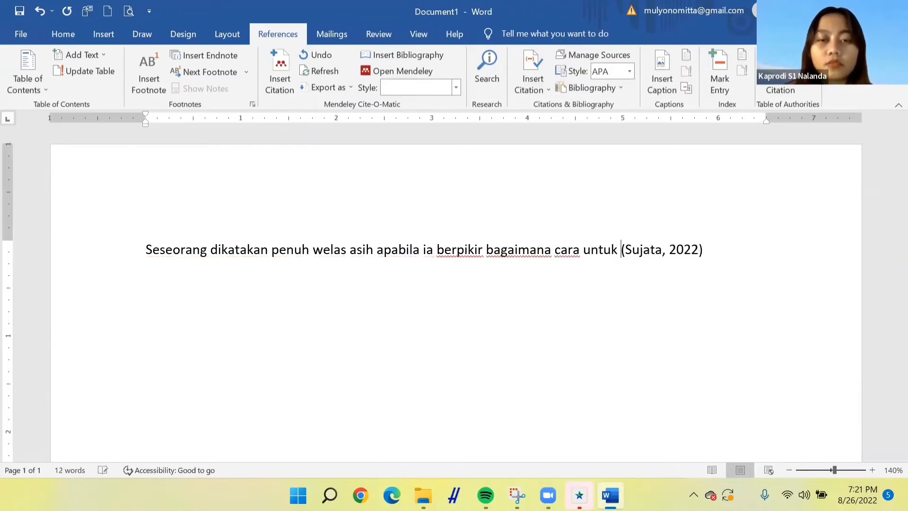
{"action": "type", "text": "bantu makhl(S"}
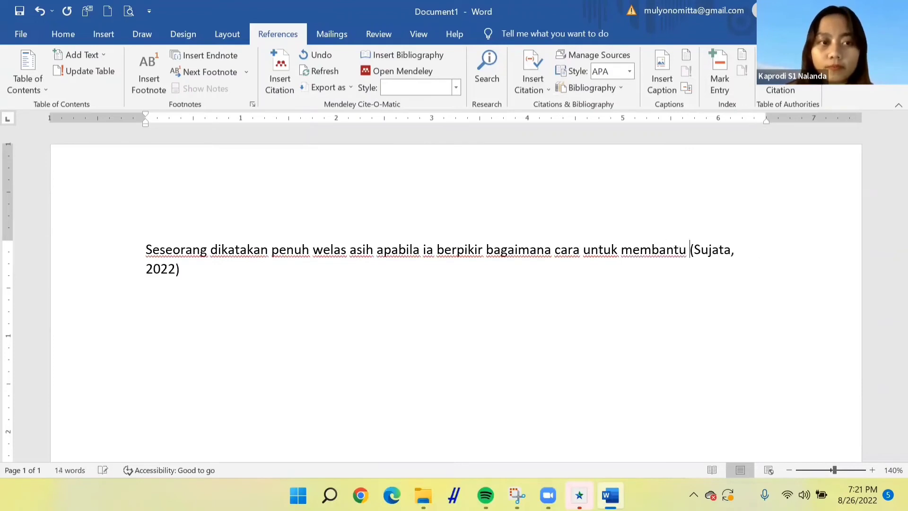
{"action": "type", "text": "u"}
{"action": "key", "text": "BackSpace"}
{"action": "type", "text": "makhl"}
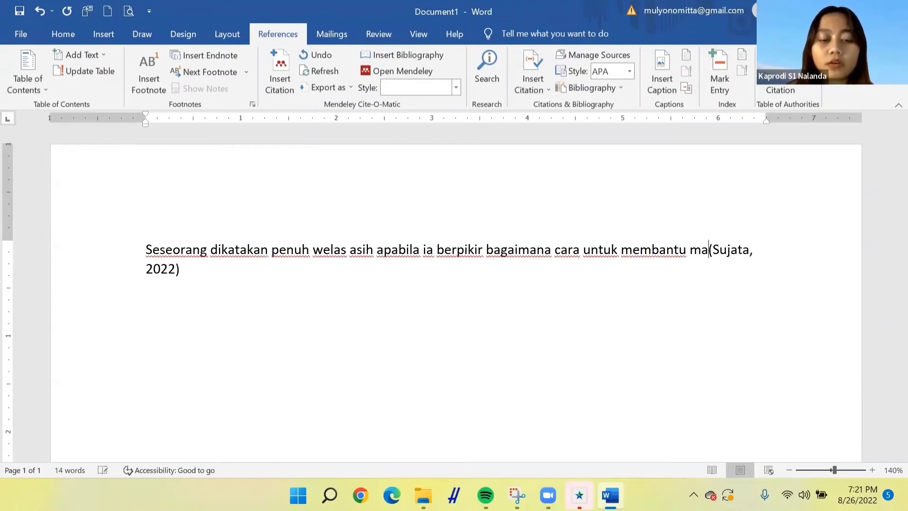
{"action": "type", "text": "uk lain"}
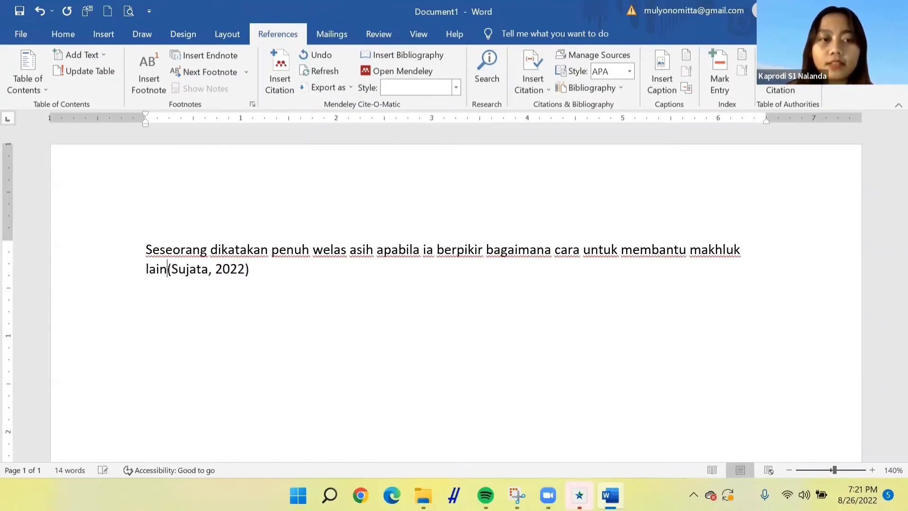
{"action": "type", "text": ", bagaimana i"}
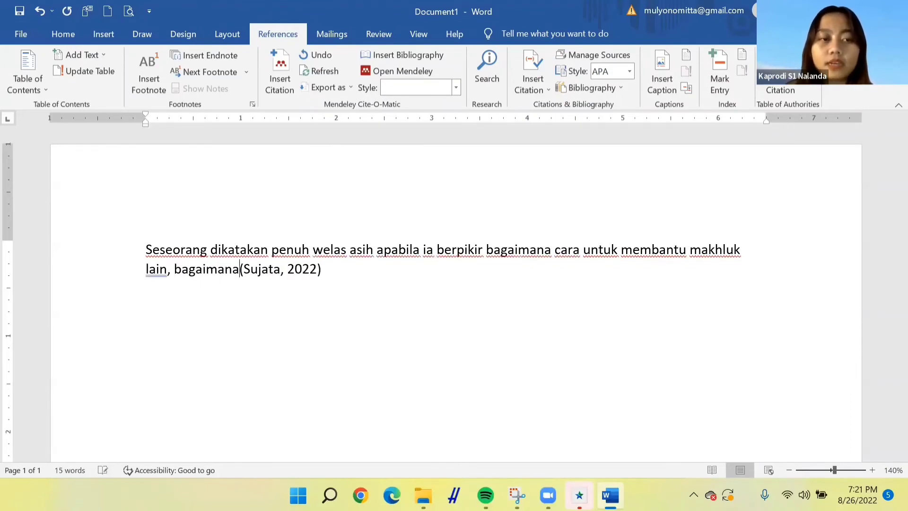
{"action": "type", "text": "a dapat mem"}
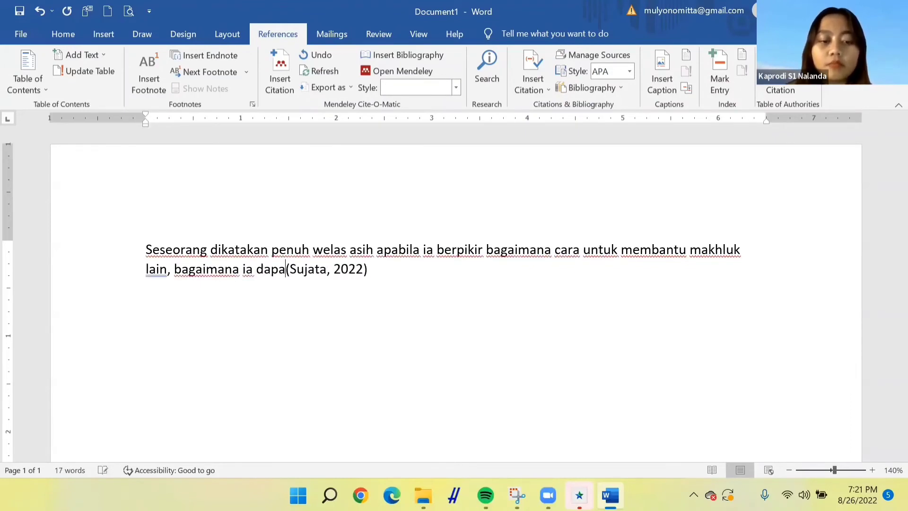
{"action": "type", "text": "bantu meri"}
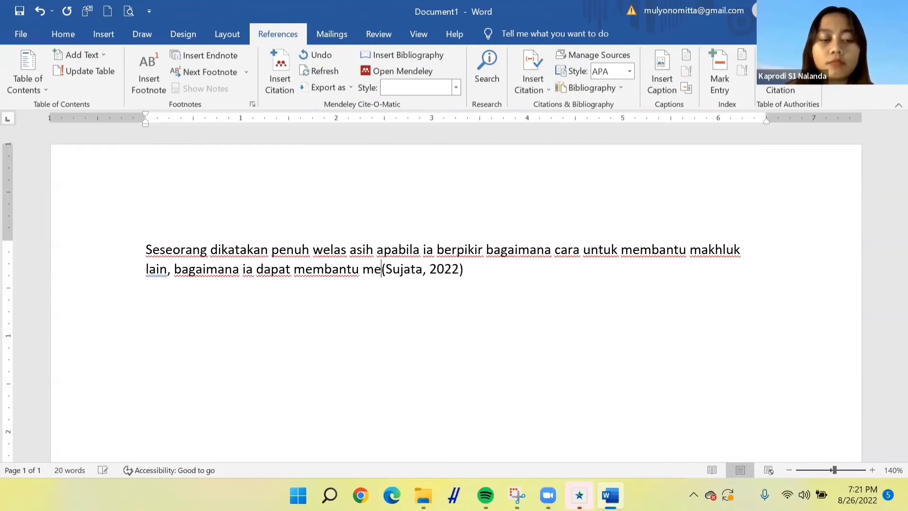
{"action": "type", "text": "ngank"}
Continue the quotation with ", bagaimana ia dapat membantu meringankan penderitaan makhluk lain" before the citation
{"action": "key", "text": "BackSpace"}
{"action": "type", "text": "nkan "}
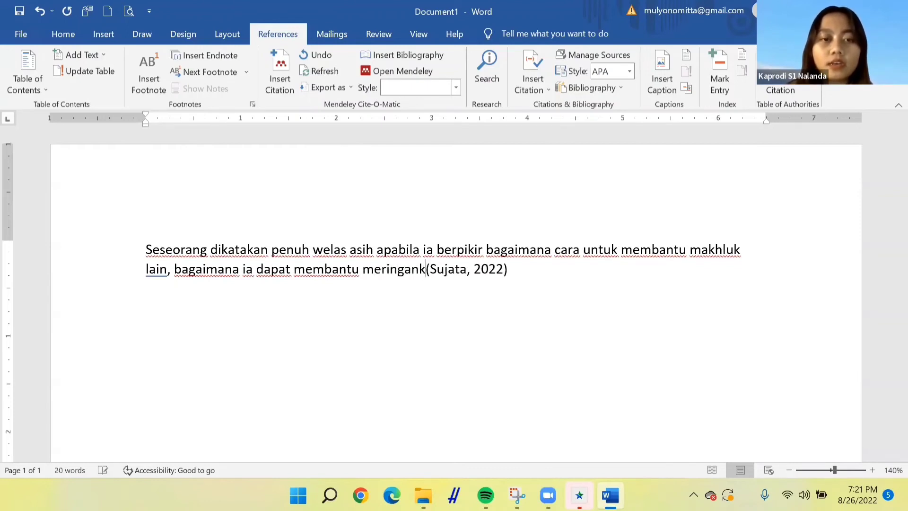
{"action": "type", "text": "pende"}
{"action": "key", "text": "BackSpace"}
{"action": "type", "text": "der"}
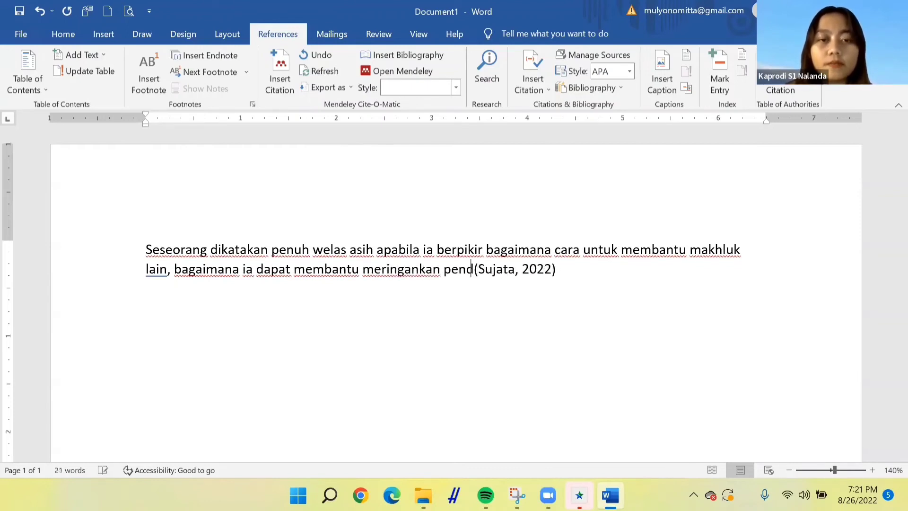
{"action": "type", "text": "itaan makhlu"}
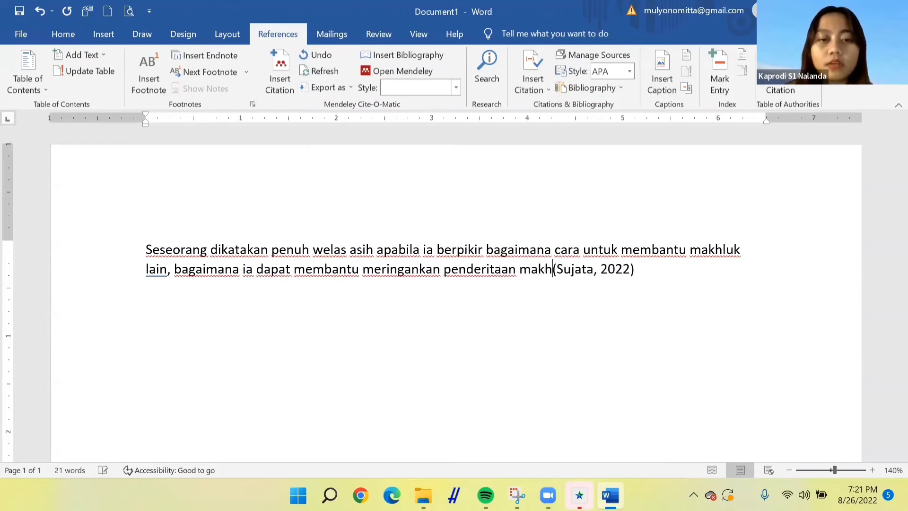
{"action": "type", "text": "k lain"}
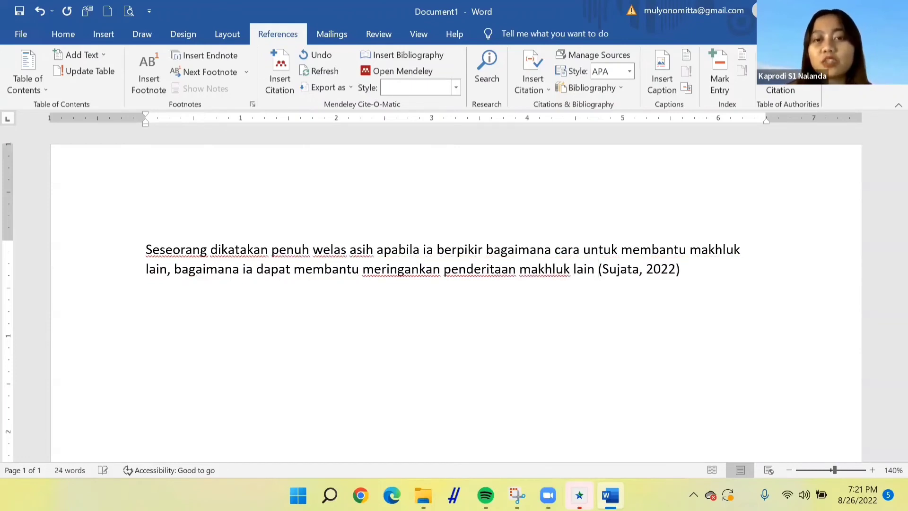
Add a "Daftar Referensi" heading two lines below the quotation paragraph
{"action": "left_click", "coordinate": [689, 280]}
{"action": "key", "text": "Return"}
{"action": "key", "text": "Return"}
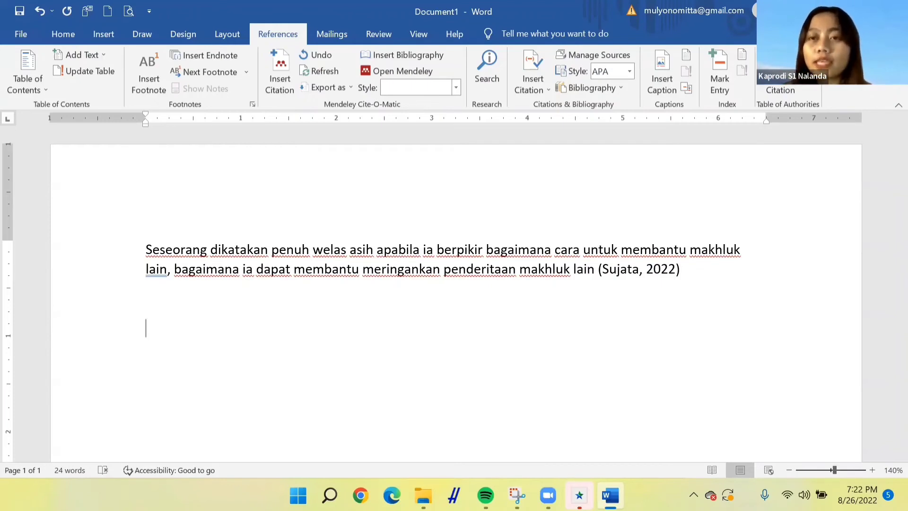
{"action": "type", "text": "Da"}
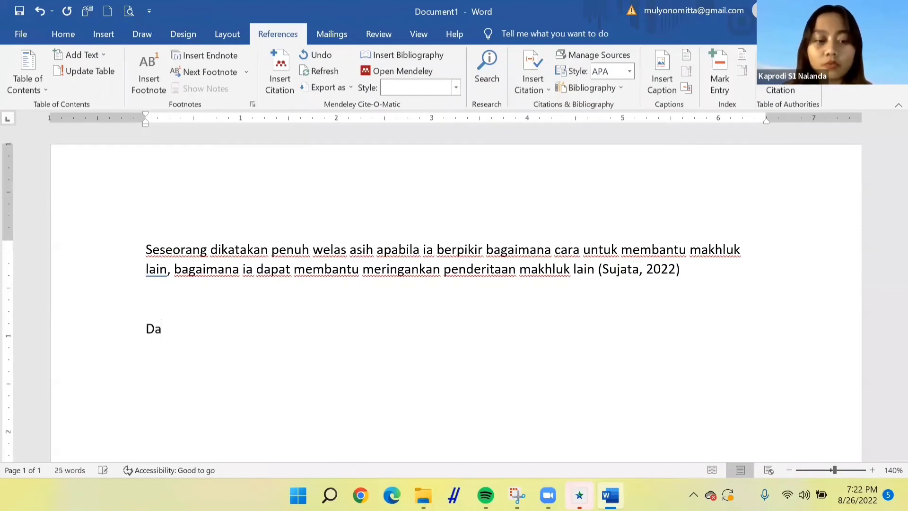
{"action": "type", "text": "ftar Referensi"}
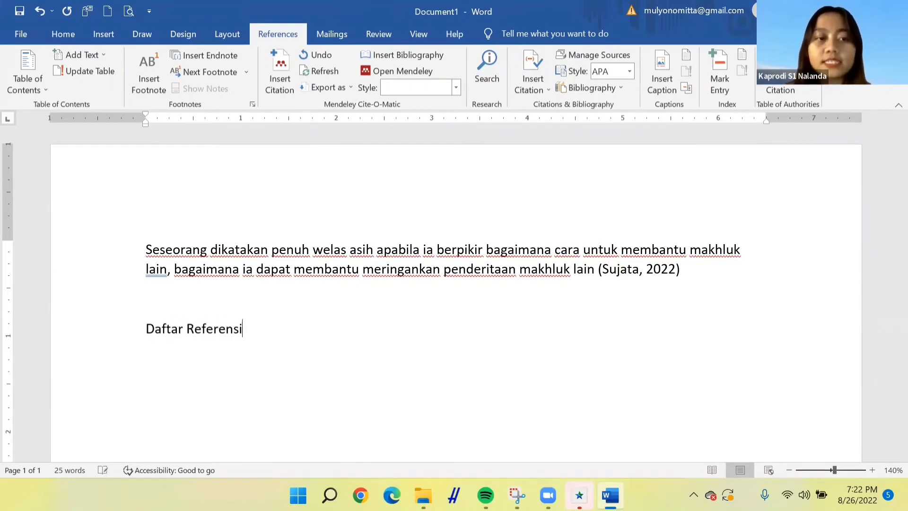
{"action": "key", "text": "Return"}
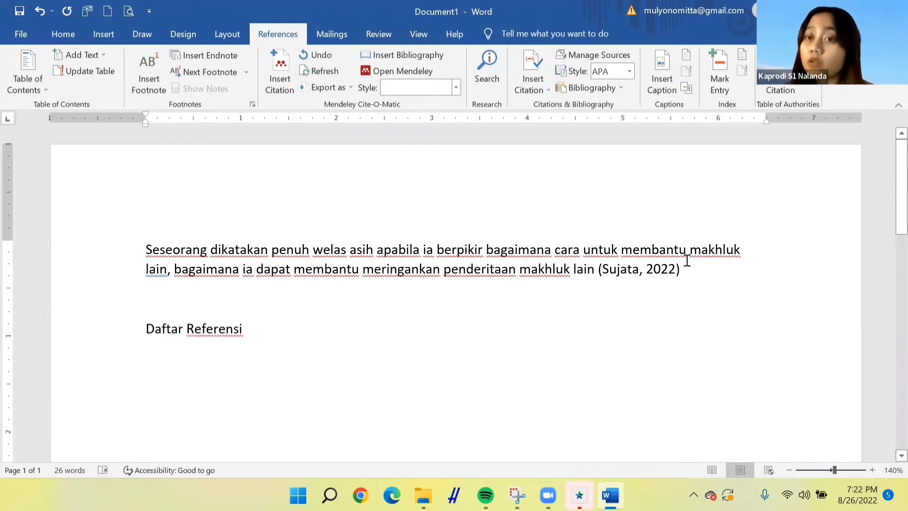
Convert the Sujata citation to static text and add page number 80 after the year
{"action": "left_click", "coordinate": [638, 275]}
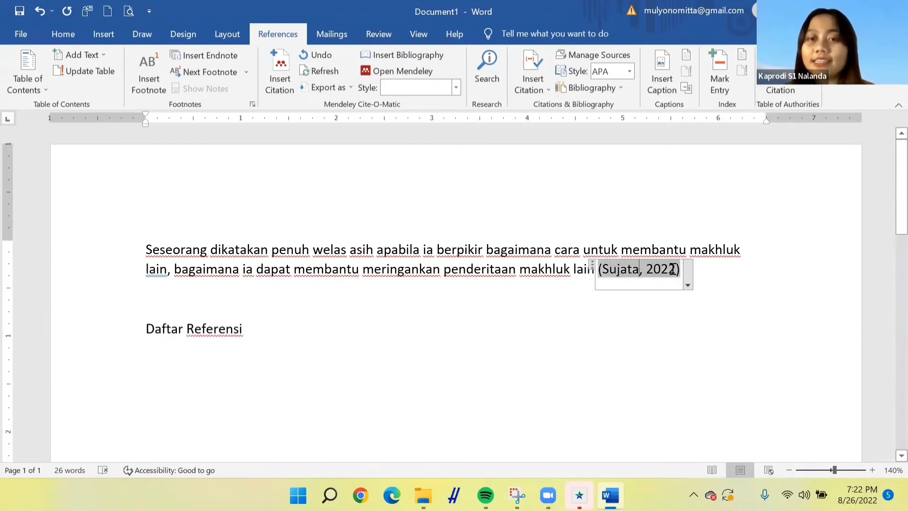
{"action": "left_click", "coordinate": [686, 275]}
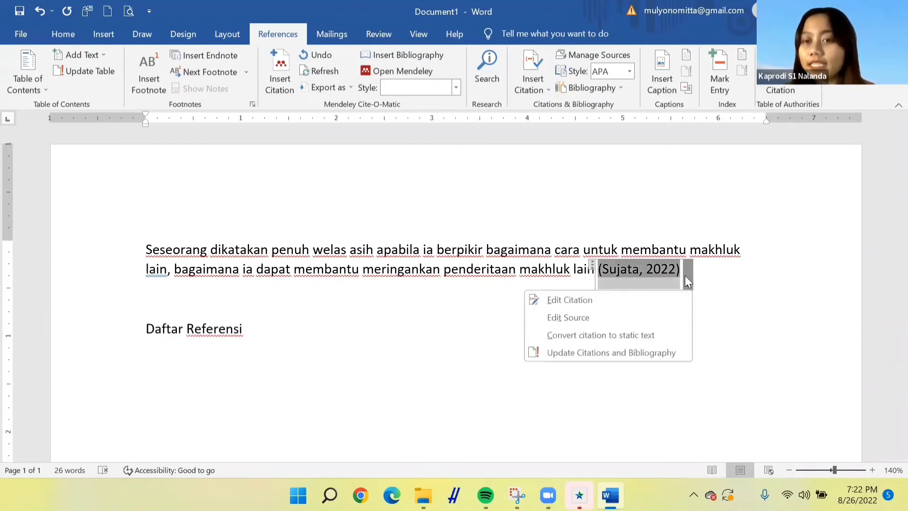
{"action": "left_click", "coordinate": [651, 334]}
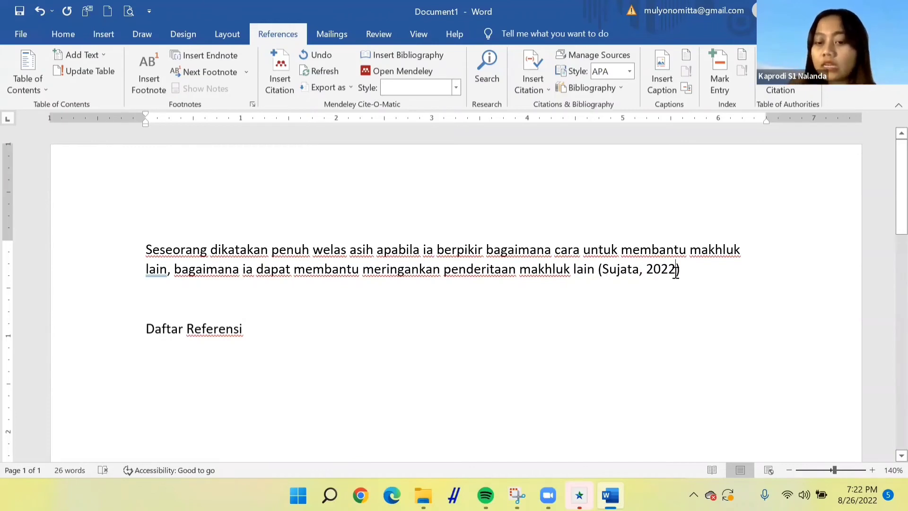
{"action": "type", "text": ": "}
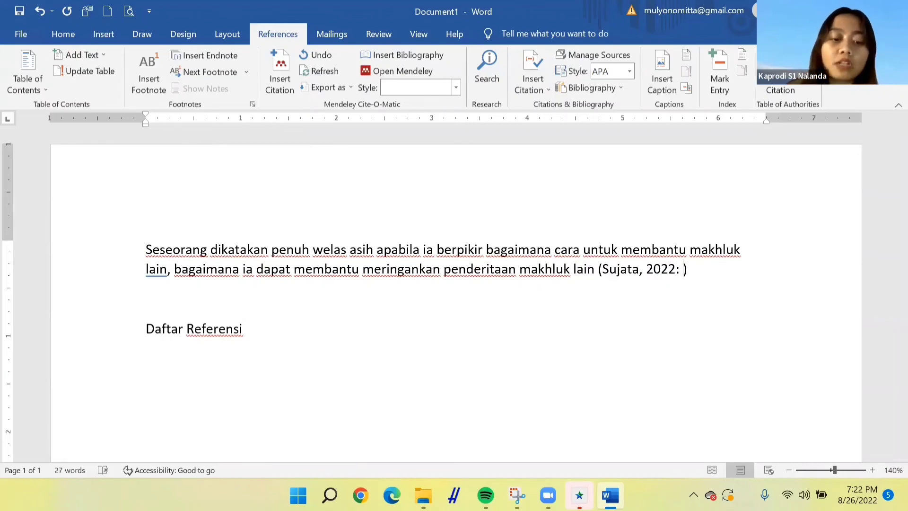
{"action": "type", "text": "80"}
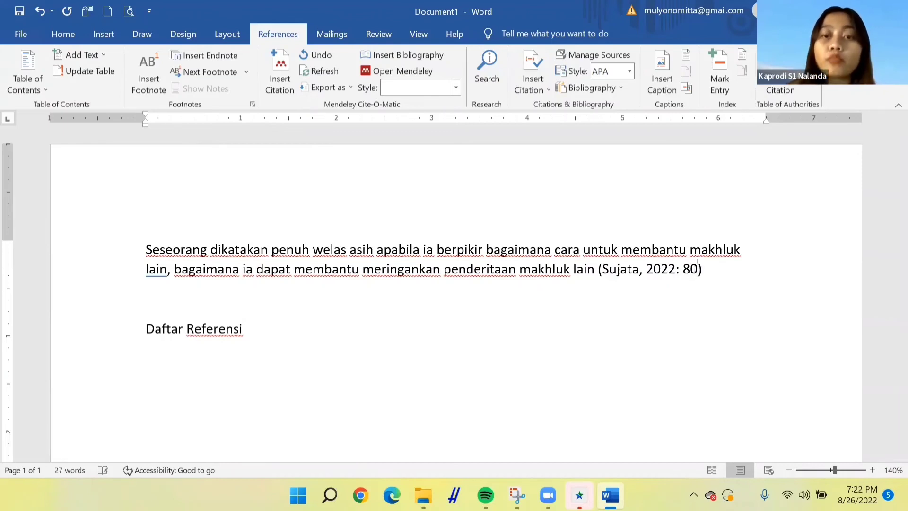
Insert the built-in References bibliography on a new line below the Daftar Referensi heading
{"action": "left_click", "coordinate": [352, 337]}
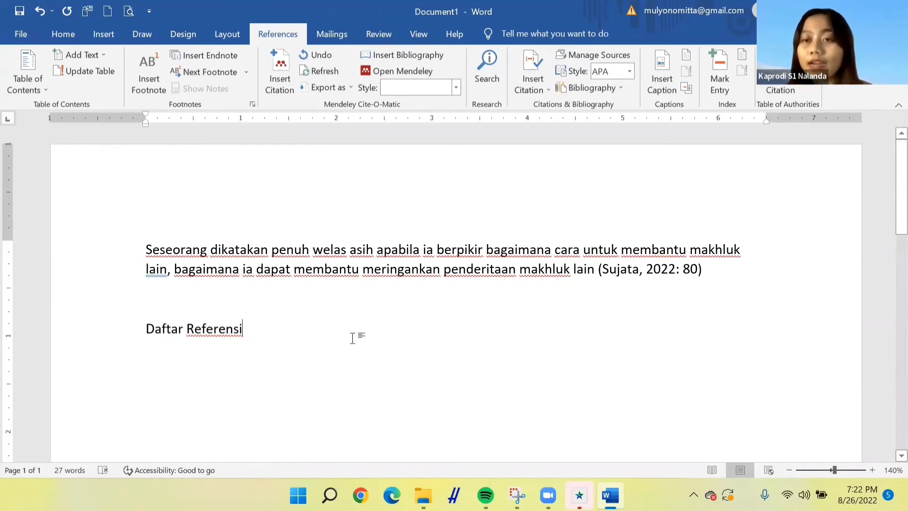
{"action": "key", "text": "Return"}
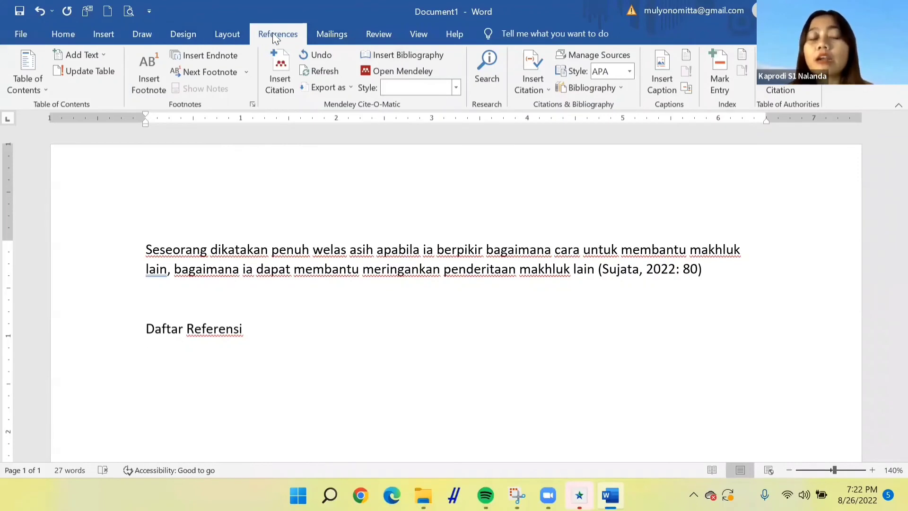
{"action": "left_click", "coordinate": [585, 87]}
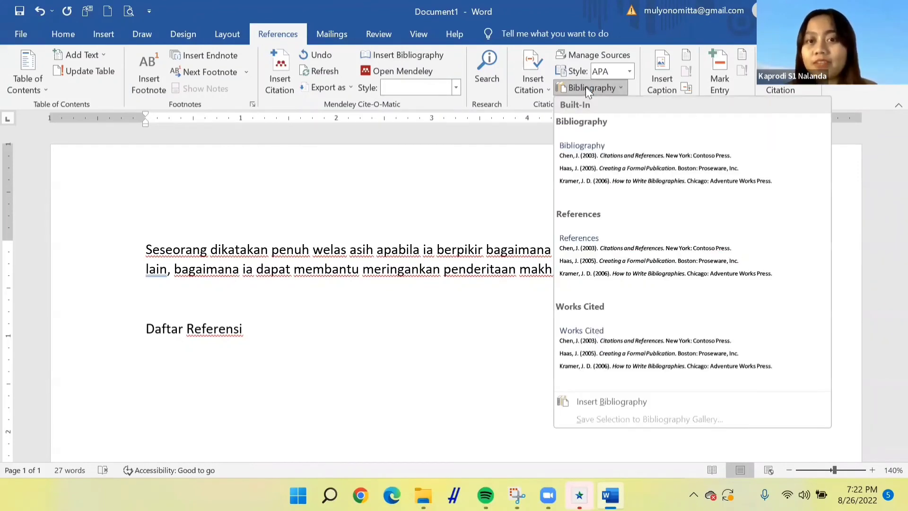
{"action": "left_click", "coordinate": [615, 272]}
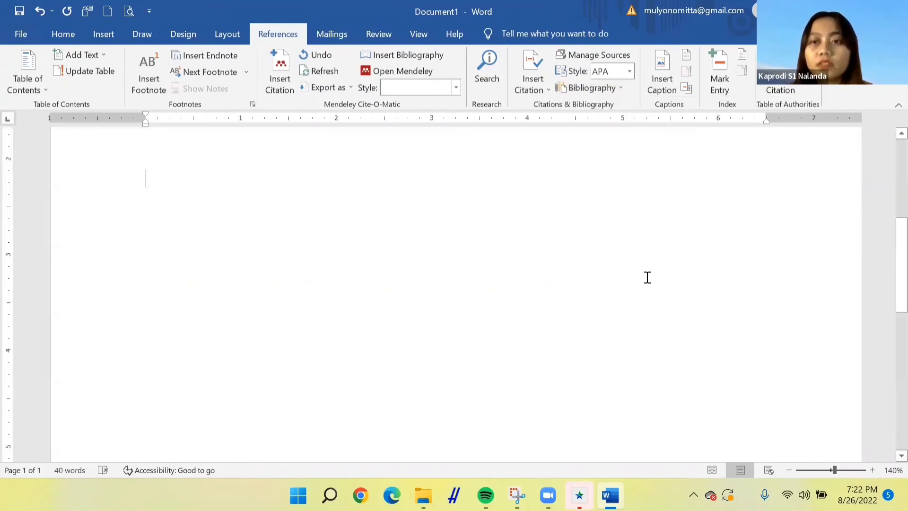
Delete the "References" title from the inserted bibliography block
{"action": "scroll", "coordinate": [885, 232], "scroll_direction": "up", "scroll_amount": 3}
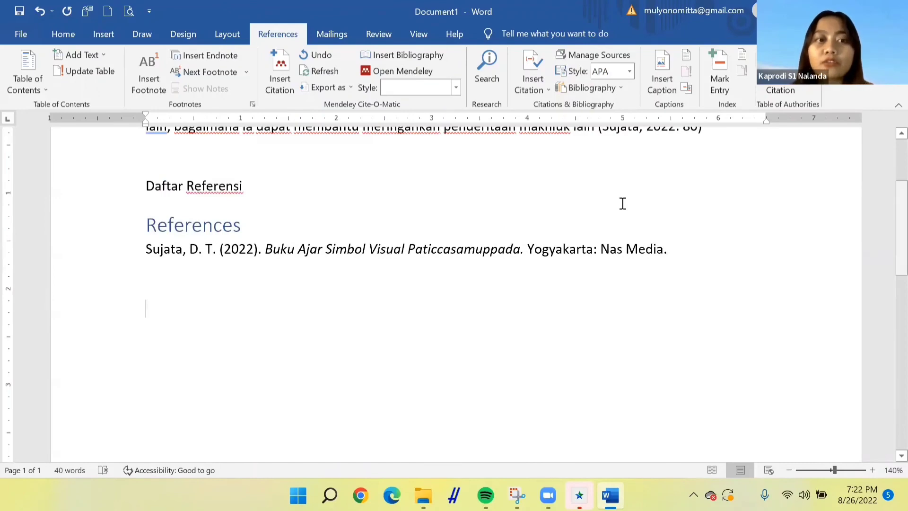
{"action": "left_click", "coordinate": [282, 219]}
{"action": "key", "text": "BackSpace"}
{"action": "key", "text": "BackSpace"}
{"action": "key", "text": "BackSpace"}
{"action": "key", "text": "BackSpace"}
{"action": "key", "text": "BackSpace"}
{"action": "key", "text": "BackSpace"}
{"action": "key", "text": "BackSpace"}
{"action": "key", "text": "BackSpace"}
{"action": "key", "text": "BackSpace"}
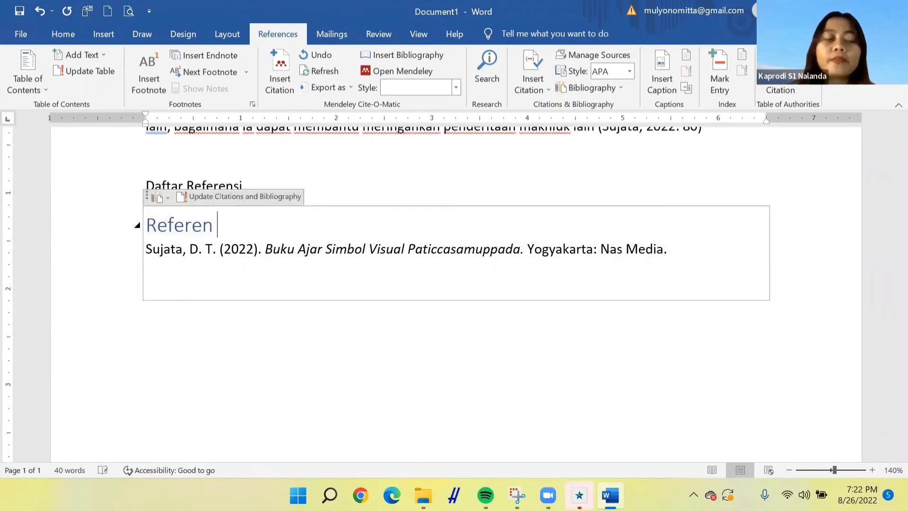
{"action": "key", "text": "BackSpace"}
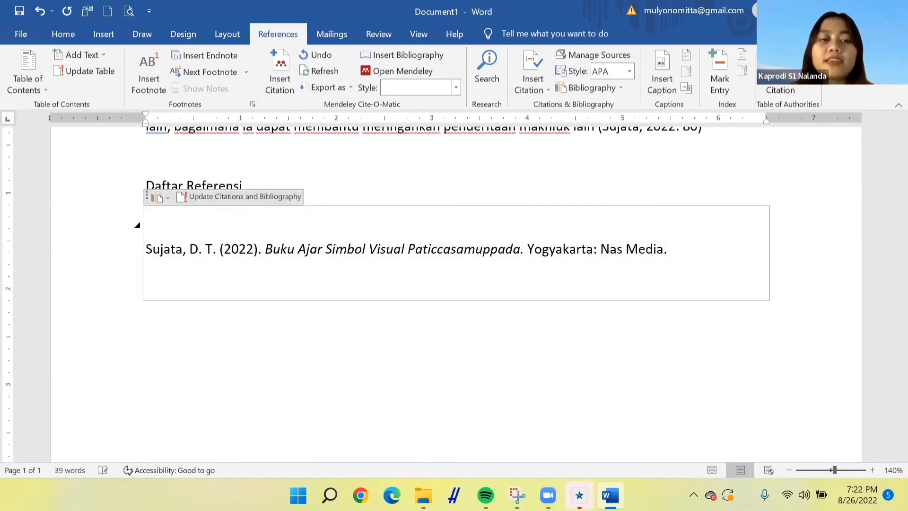
{"action": "left_click", "coordinate": [357, 182]}
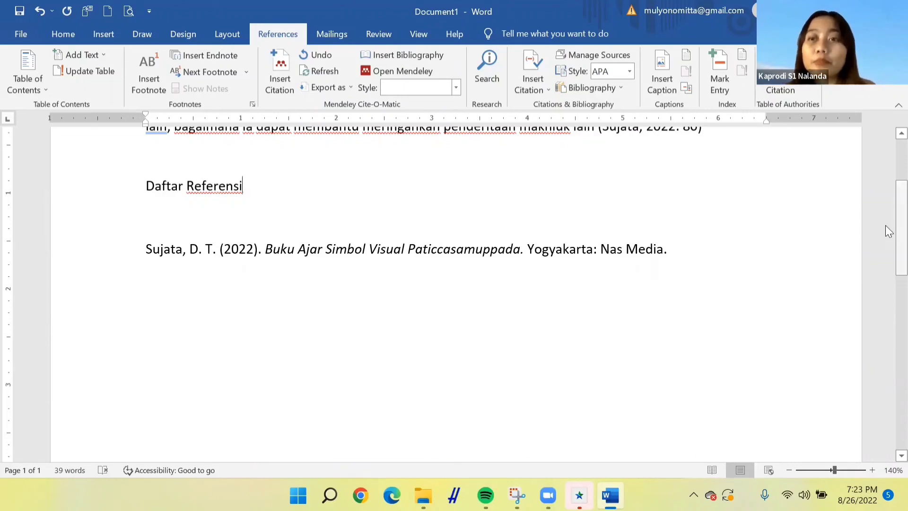
{"action": "scroll", "coordinate": [886, 207], "scroll_direction": "up", "scroll_amount": 2}
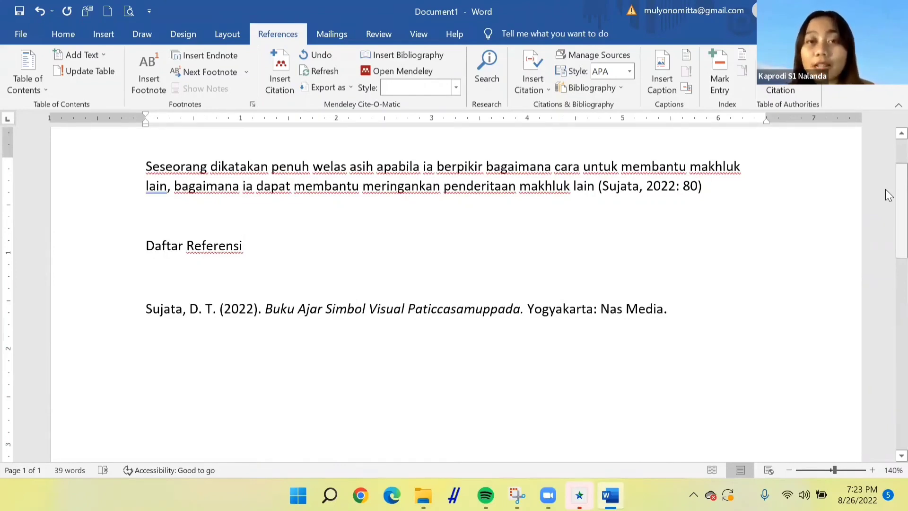
{"action": "left_click", "coordinate": [535, 84]}
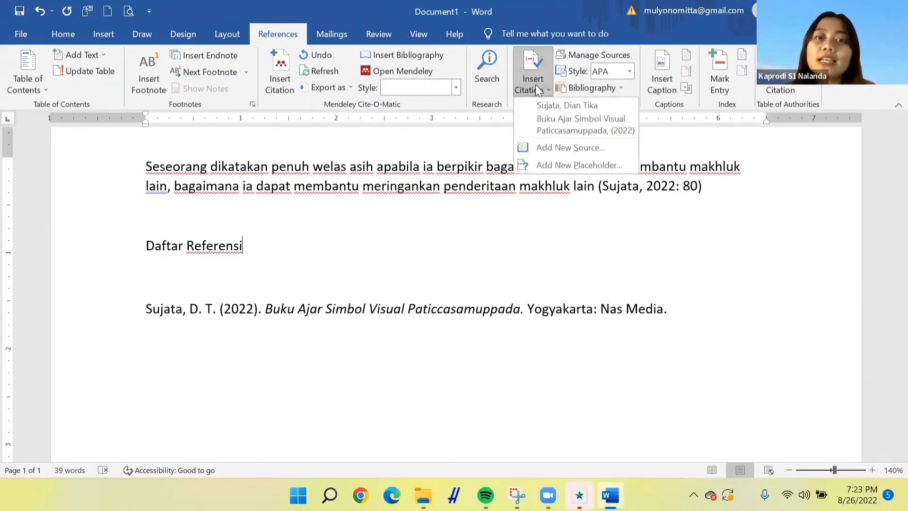
{"action": "left_click", "coordinate": [533, 149]}
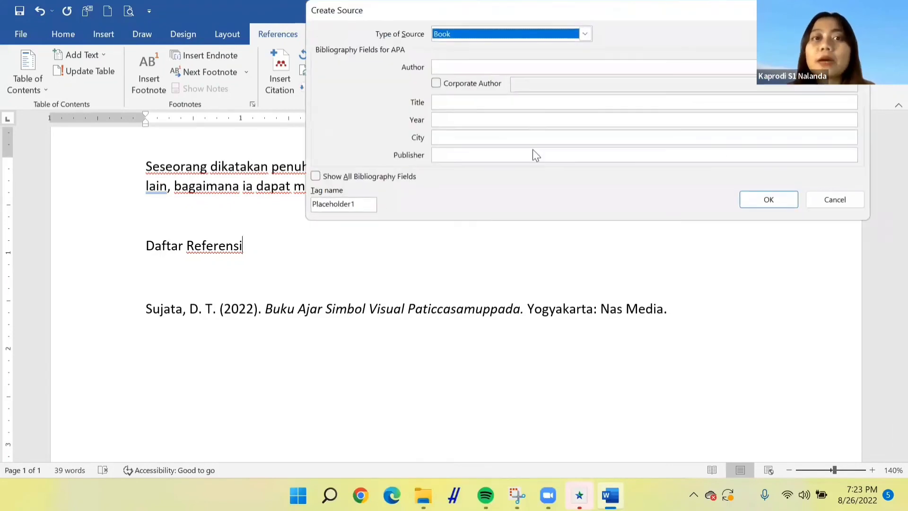
{"action": "left_click", "coordinate": [588, 35]}
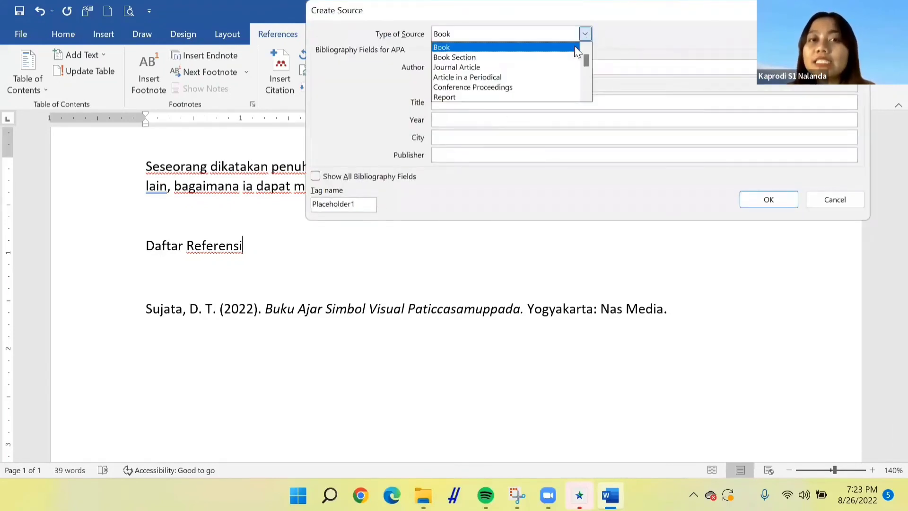
{"action": "left_click", "coordinate": [552, 69]}
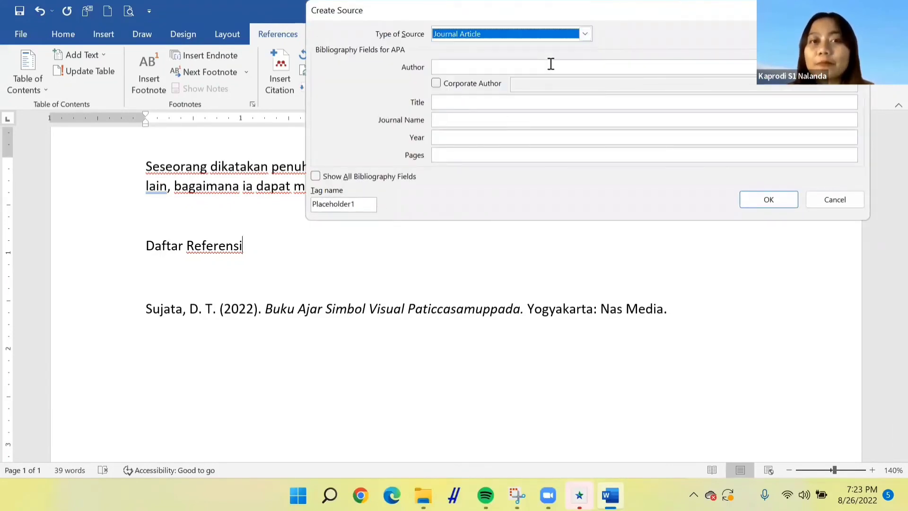
{"action": "left_click", "coordinate": [510, 66]}
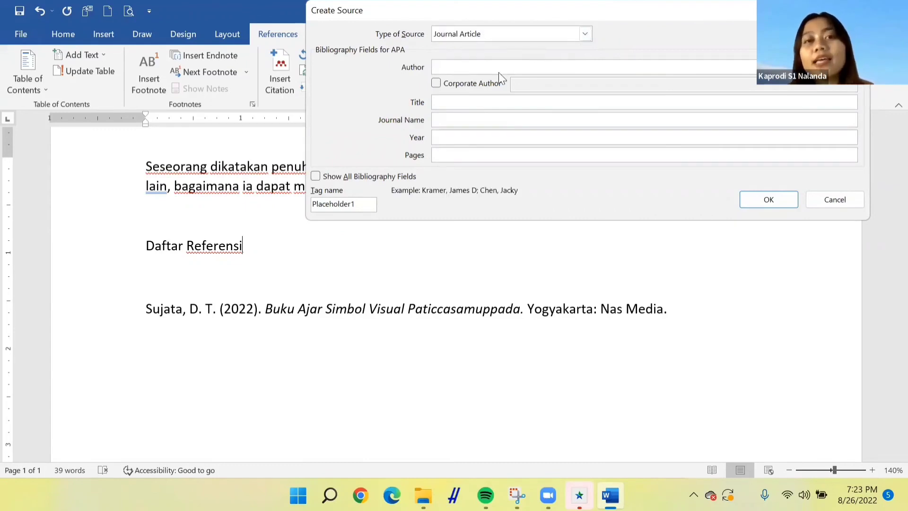
{"action": "left_click", "coordinate": [462, 101]}
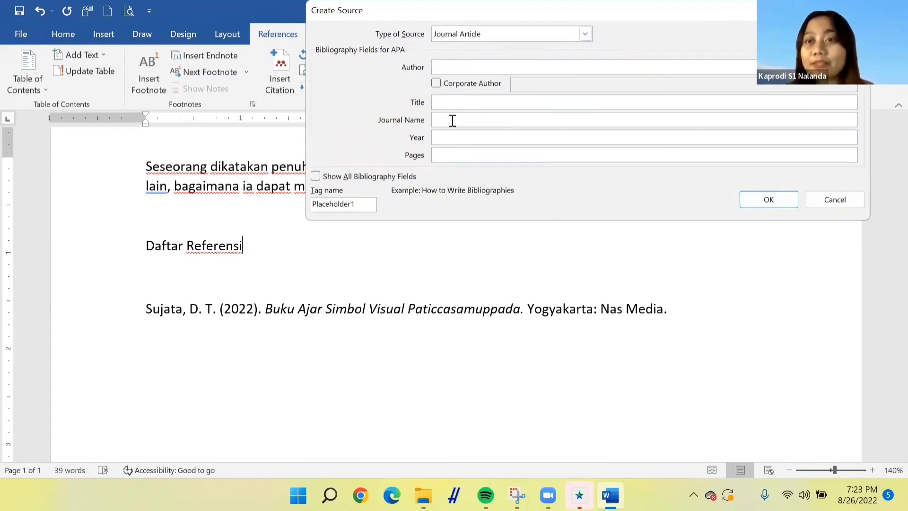
{"action": "left_click", "coordinate": [453, 121]}
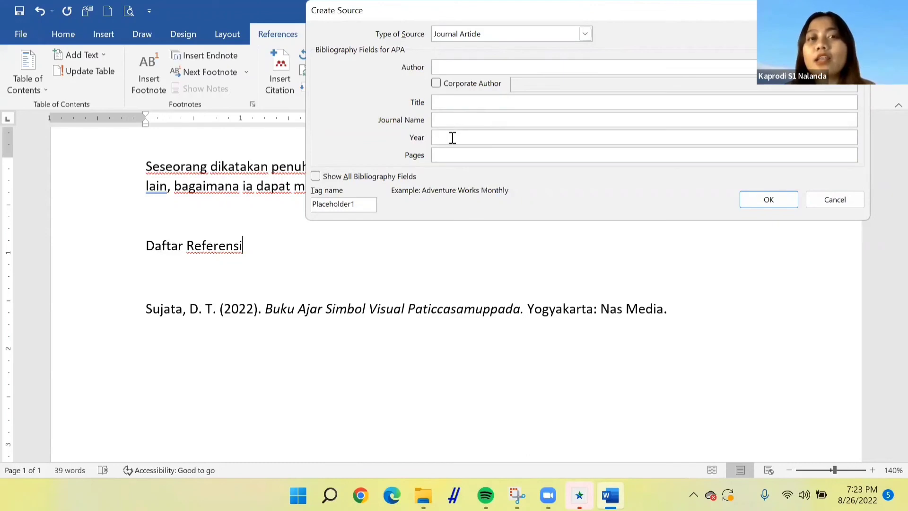
{"action": "left_click", "coordinate": [452, 138]}
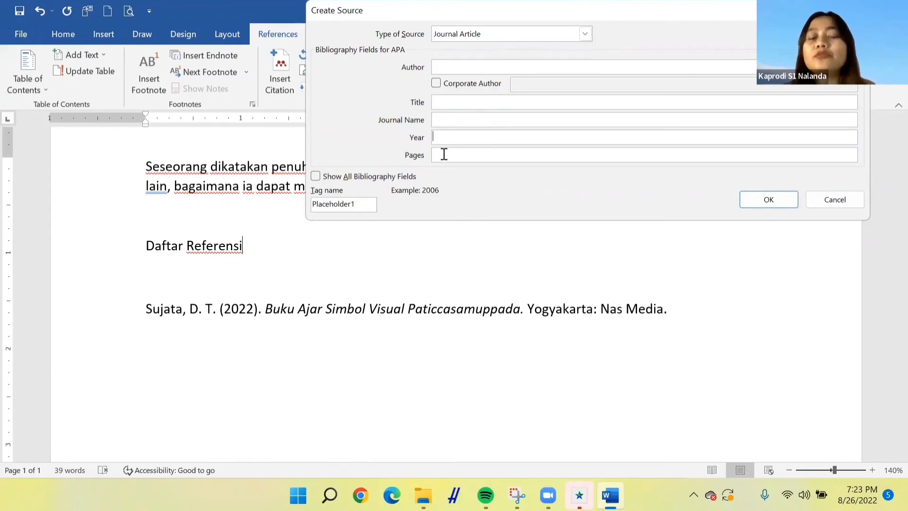
{"action": "left_click", "coordinate": [444, 154]}
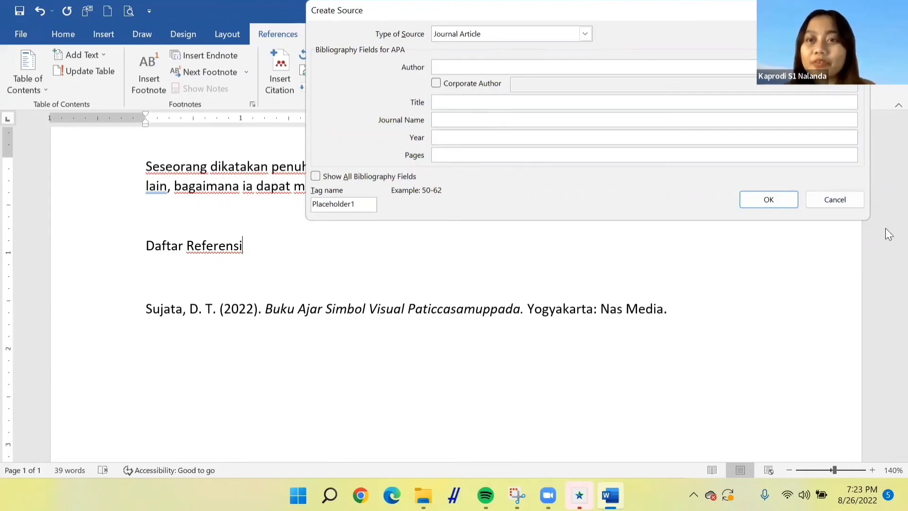
{"action": "left_click", "coordinate": [855, 202]}
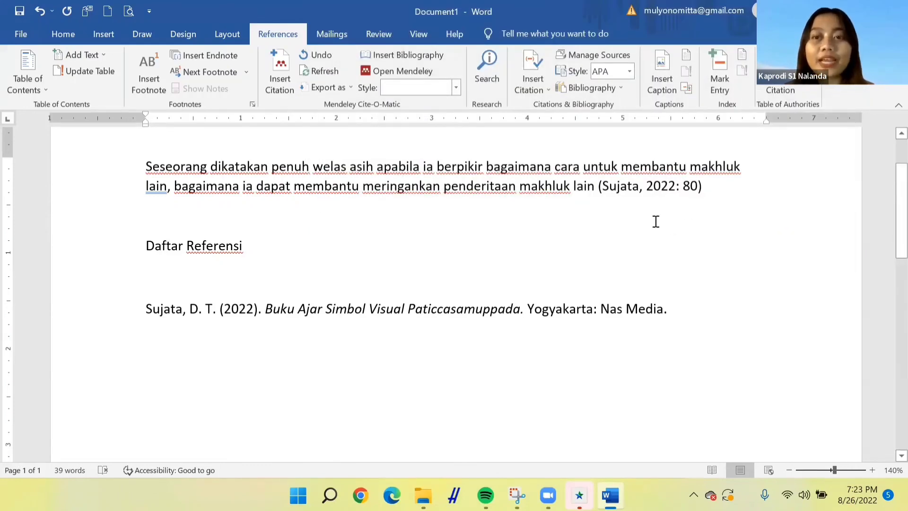